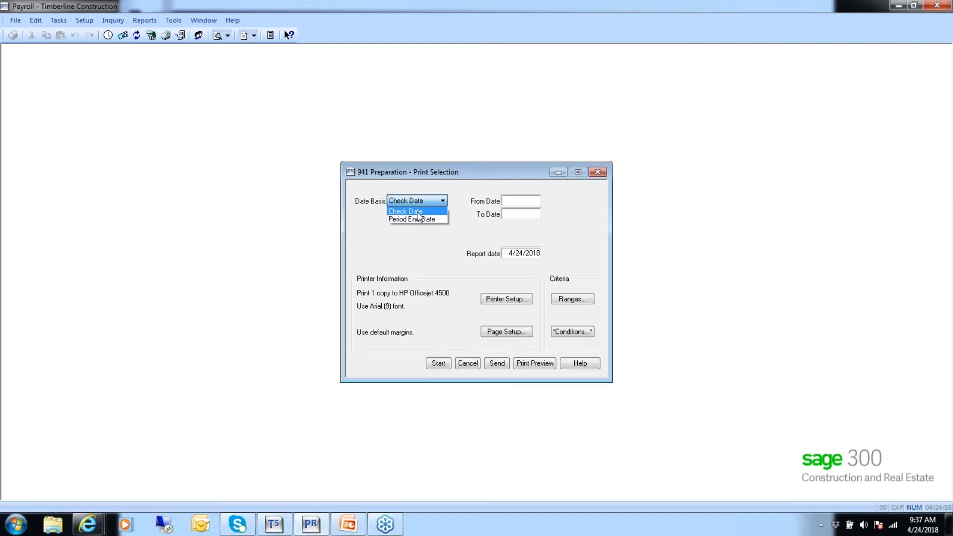
Preview the 941 Preparation report by check date from 1/01/2015 to 3/31/2015, then close it and the selection dialog
left_click(416, 212)
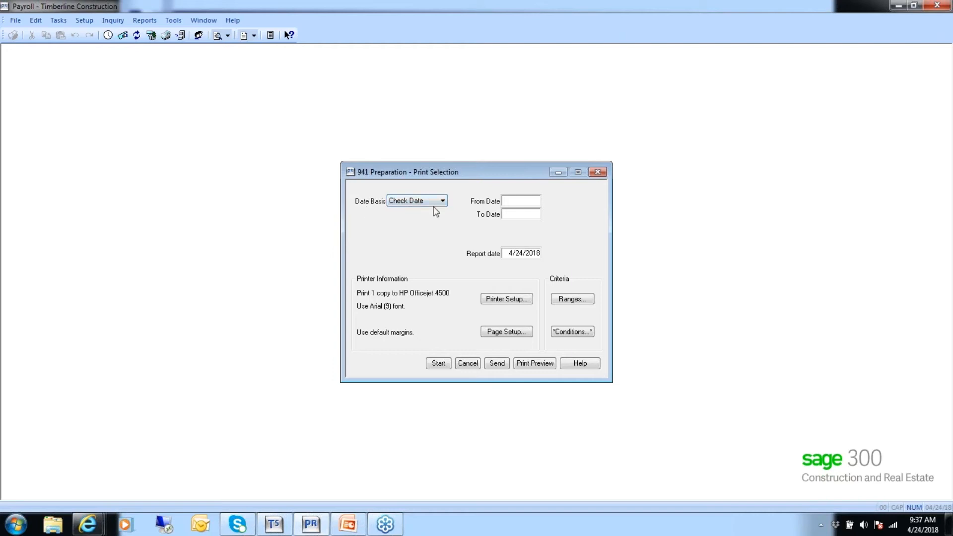
left_click(512, 201)
type("010115")
key("Tab")
type("033115")
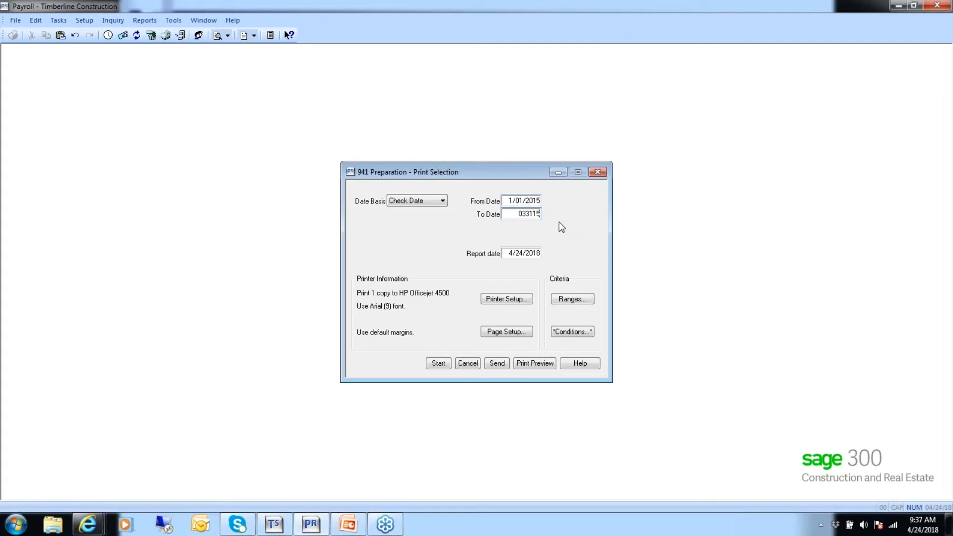
key("Tab")
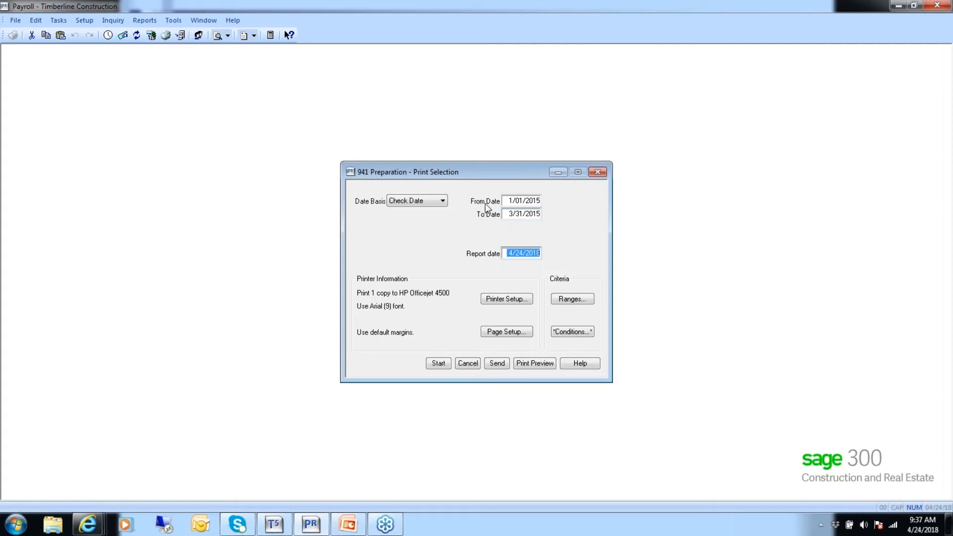
left_click(531, 365)
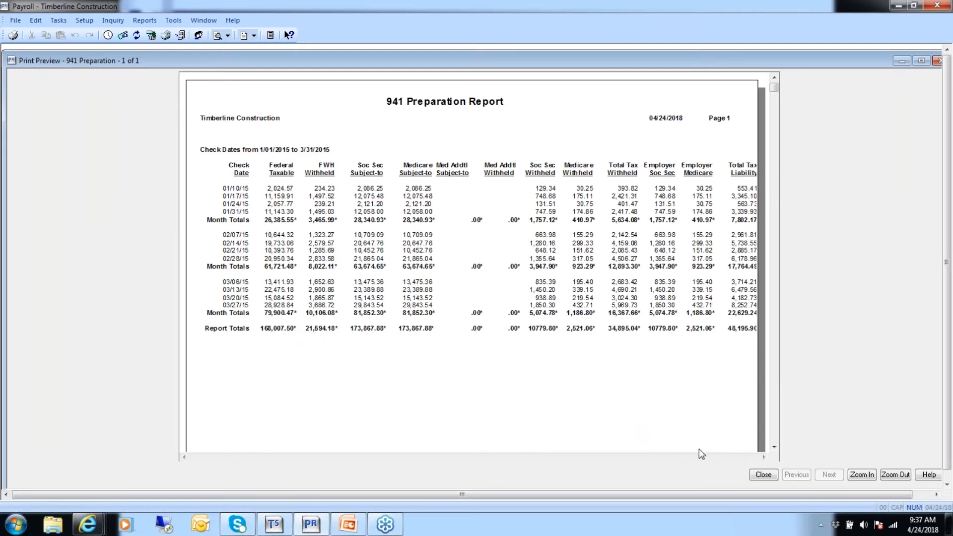
left_click(763, 474)
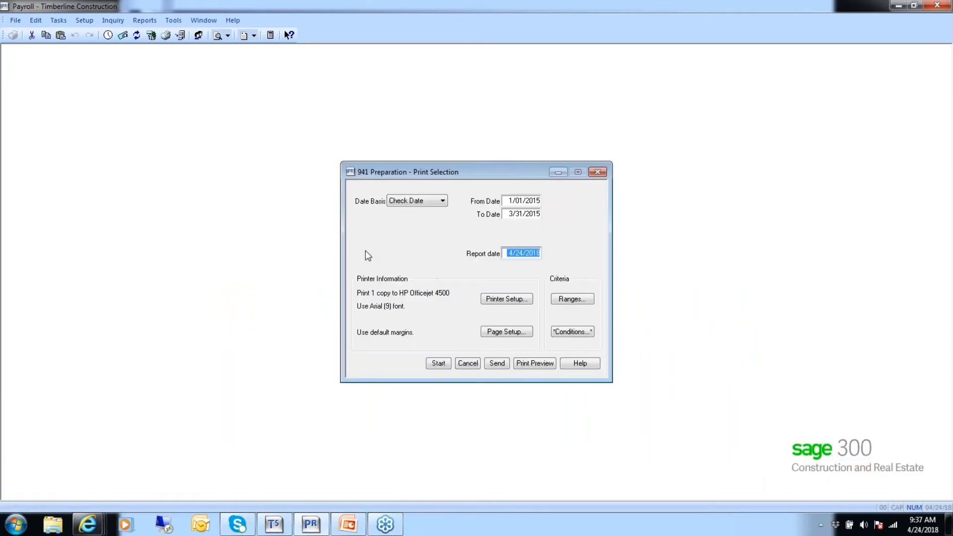
left_click(462, 365)
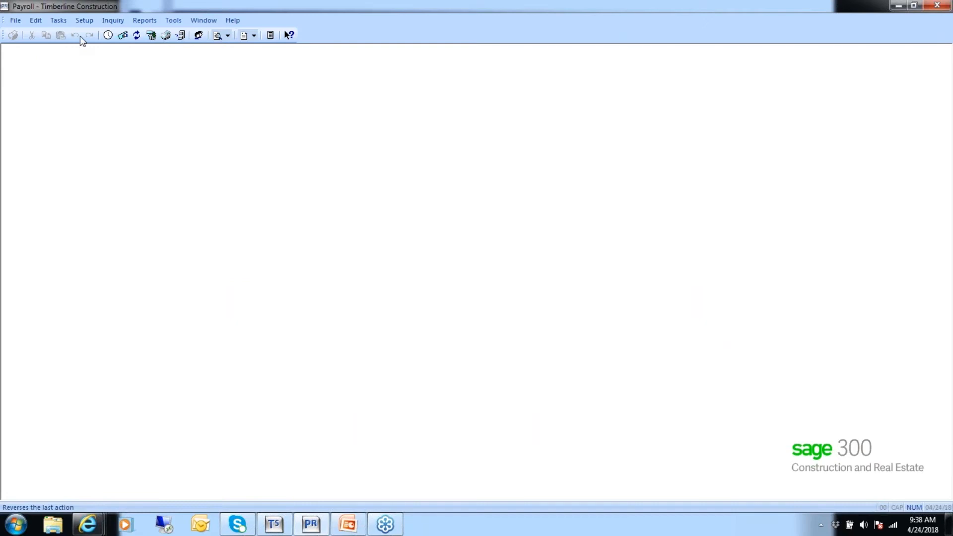
Open the Quarterly Employee Count report and preview it for state OR and year 2015
left_click(152, 23)
mouse_move(173, 94)
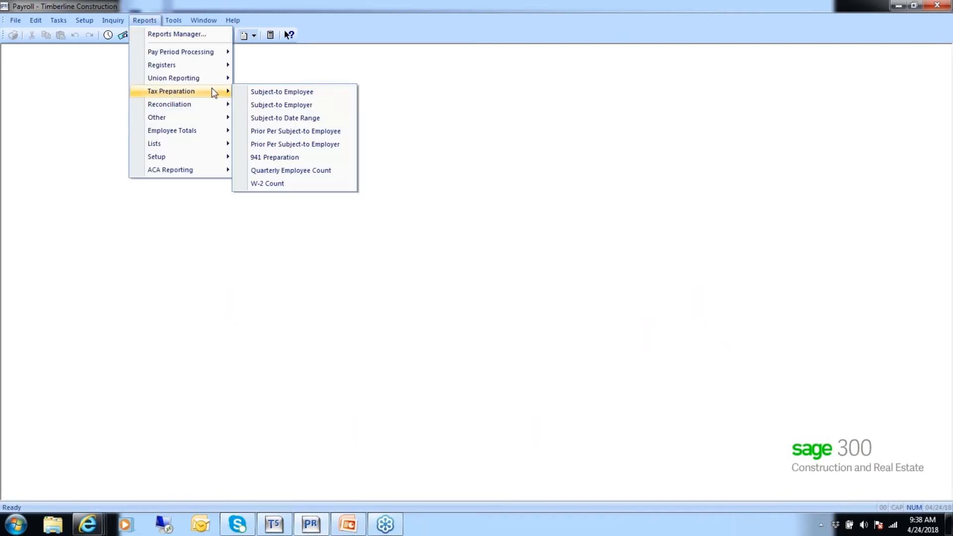
left_click(302, 171)
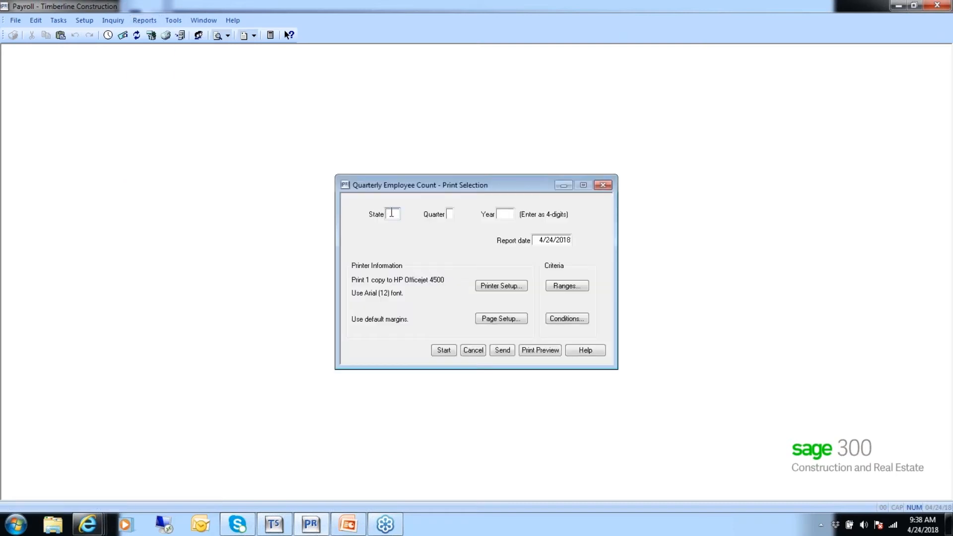
type("OR")
type("2015")
left_click(535, 352)
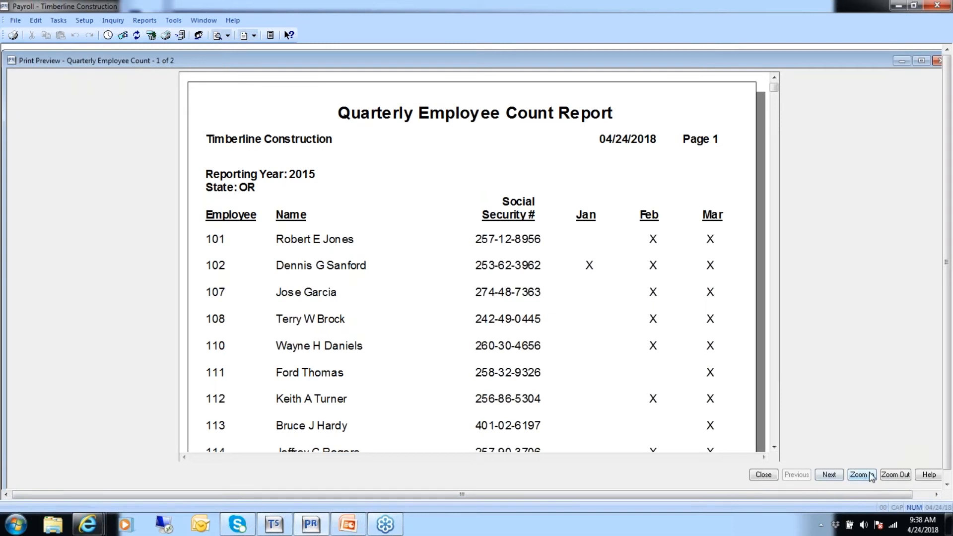
Zoom out, page through both pages of the employee count preview, then close it and its dialog
left_click(891, 475)
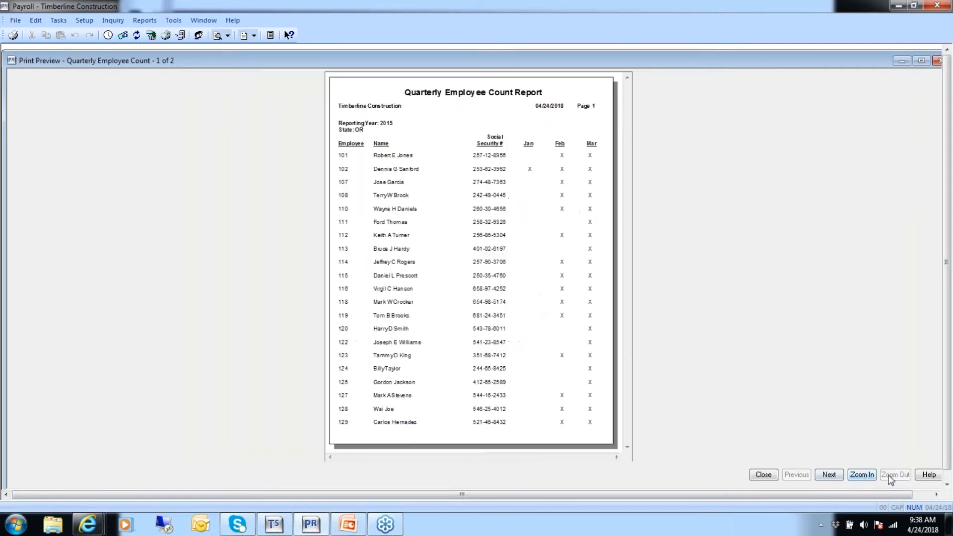
left_click(829, 477)
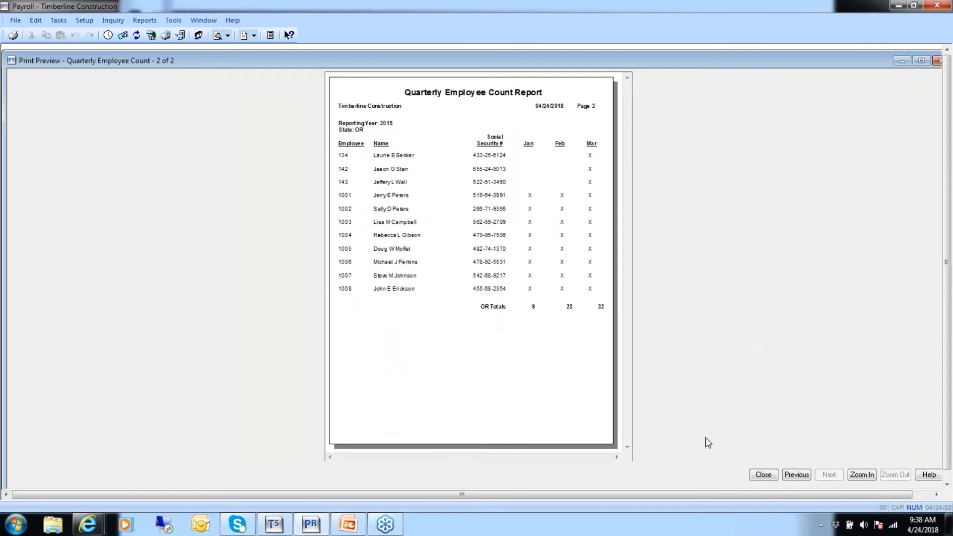
left_click(764, 475)
left_click(470, 350)
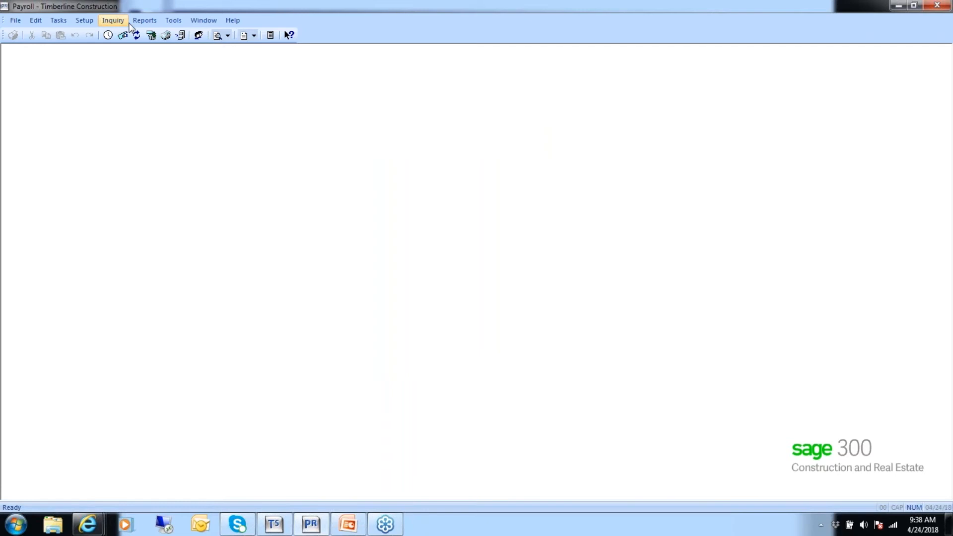
Preview the Subject-to Employee tax preparation report, then close the preview and its dialog
left_click(144, 20)
mouse_move(168, 96)
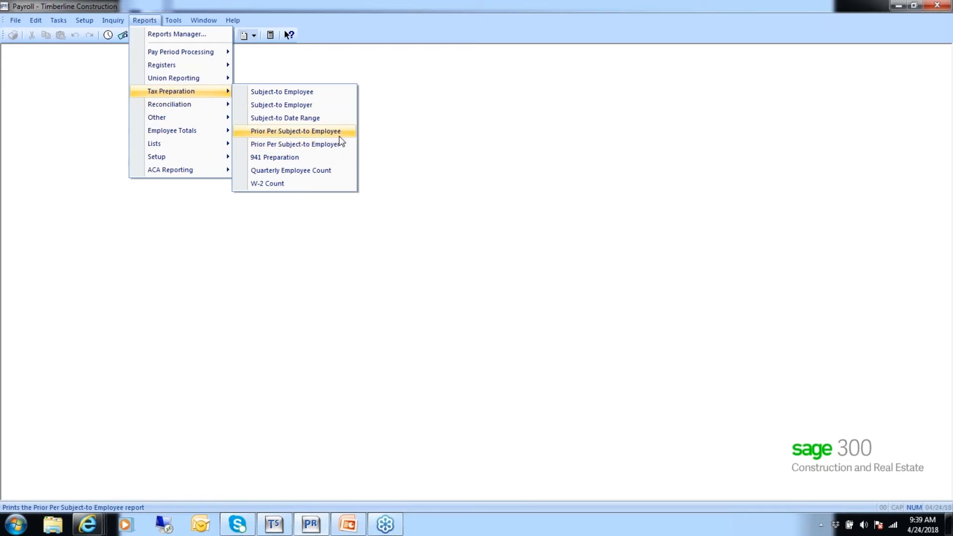
left_click(279, 93)
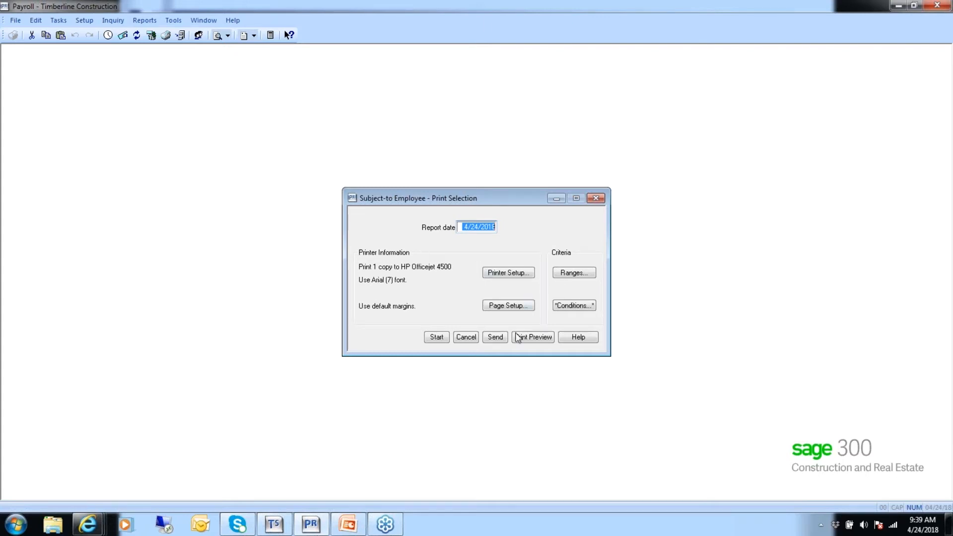
left_click(533, 338)
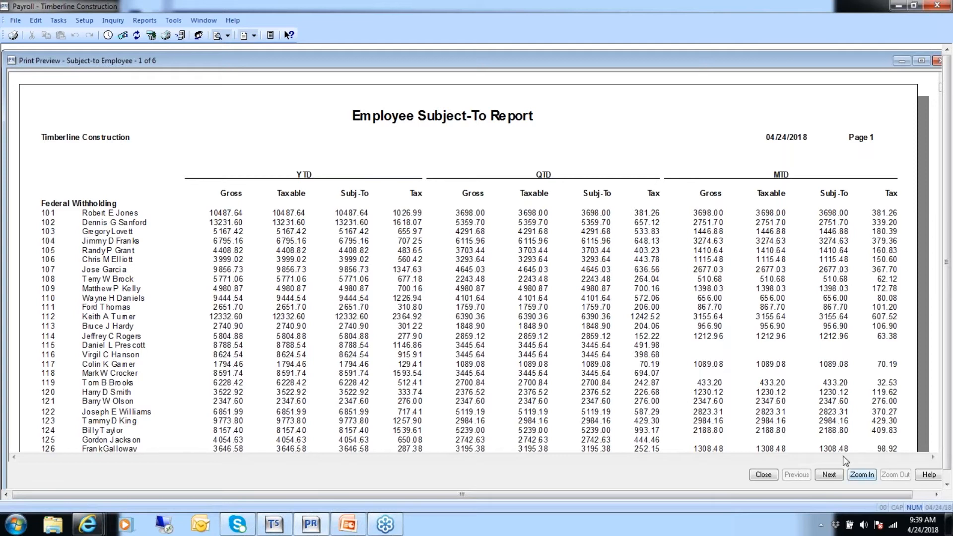
left_click(764, 475)
left_click(460, 340)
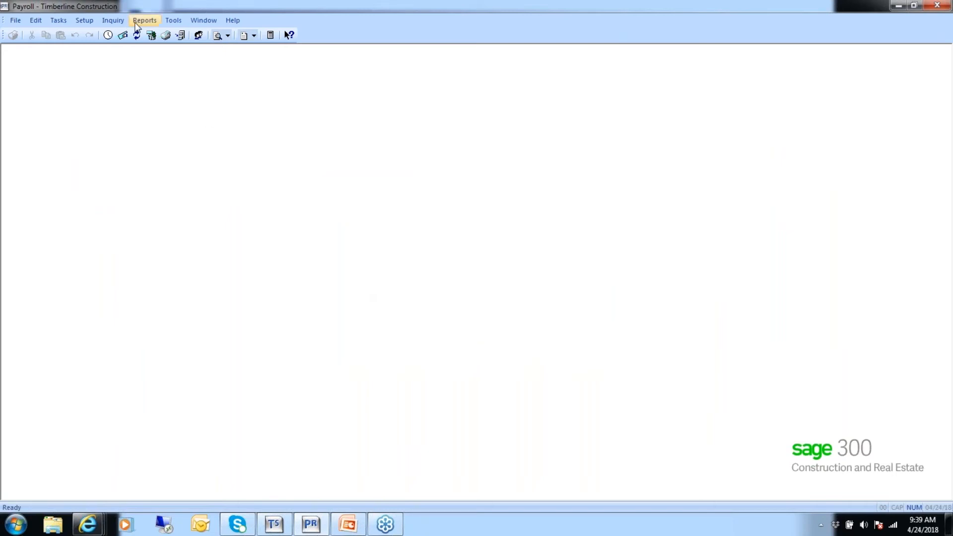
Preview the Subject-to Employer tax preparation report, then close the preview and its dialog
left_click(144, 19)
mouse_move(151, 82)
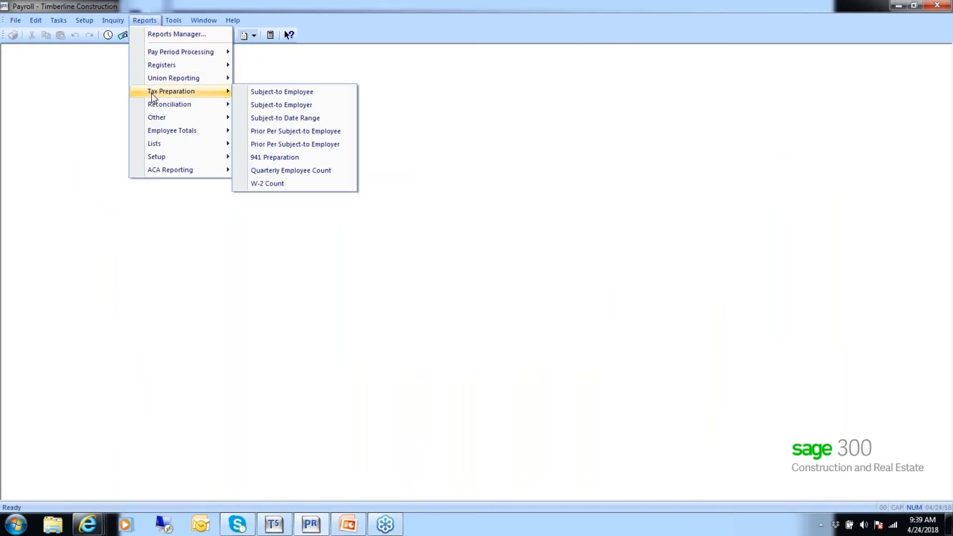
left_click(246, 105)
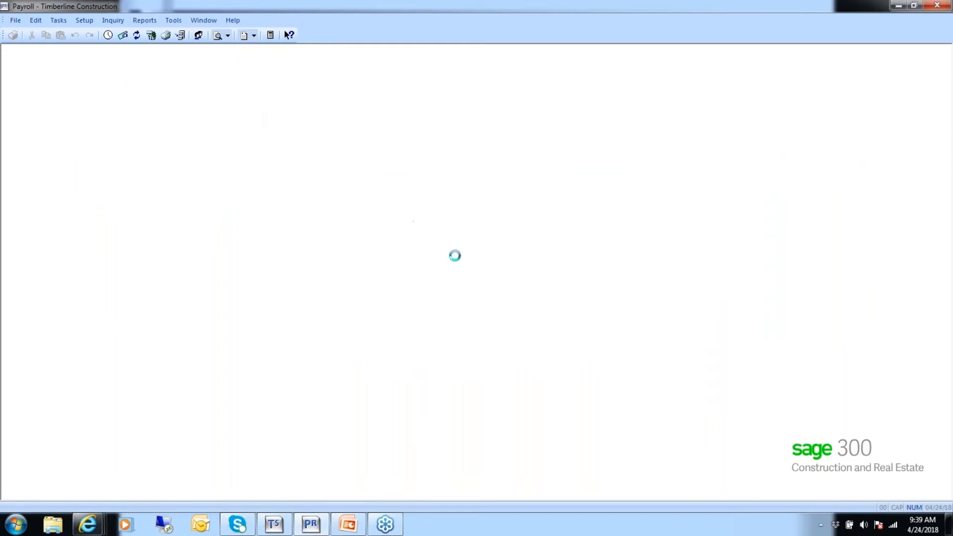
left_click(532, 337)
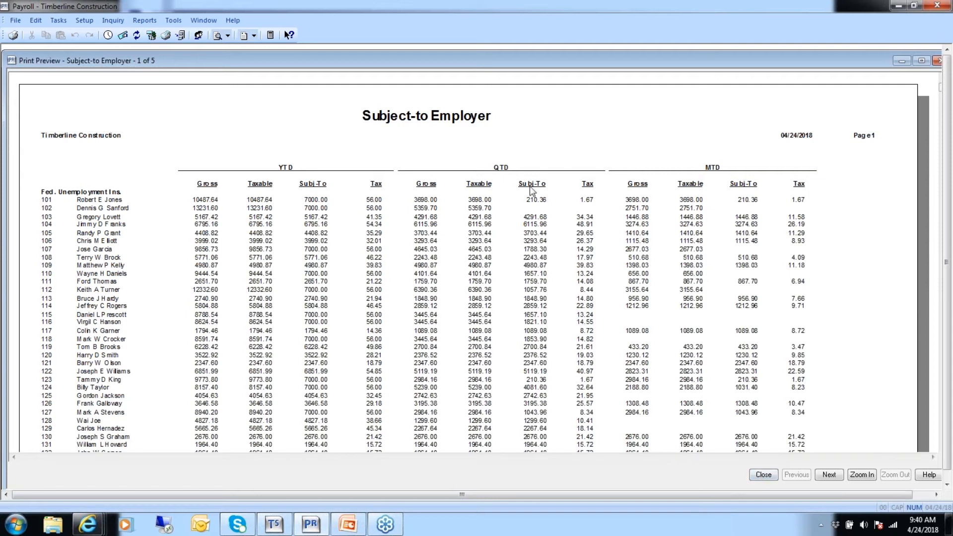
left_click(763, 474)
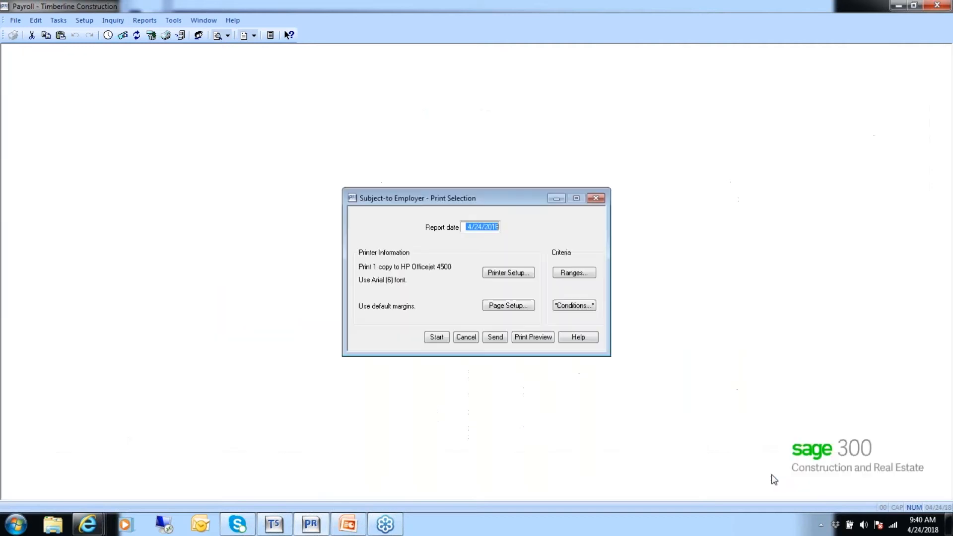
left_click(466, 337)
Preview the Prior Per Subject-to Employee report, then close the preview and its dialog
left_click(150, 24)
mouse_move(156, 105)
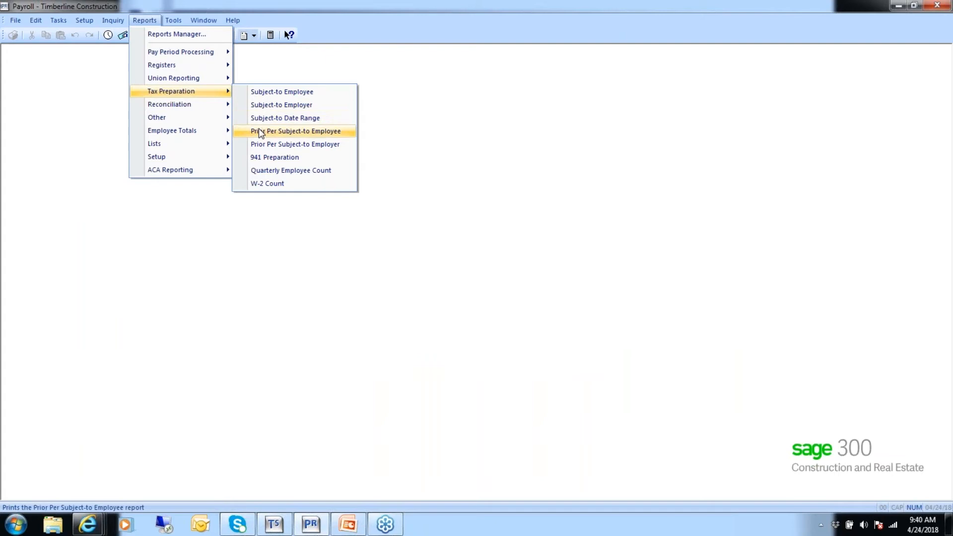
left_click(292, 132)
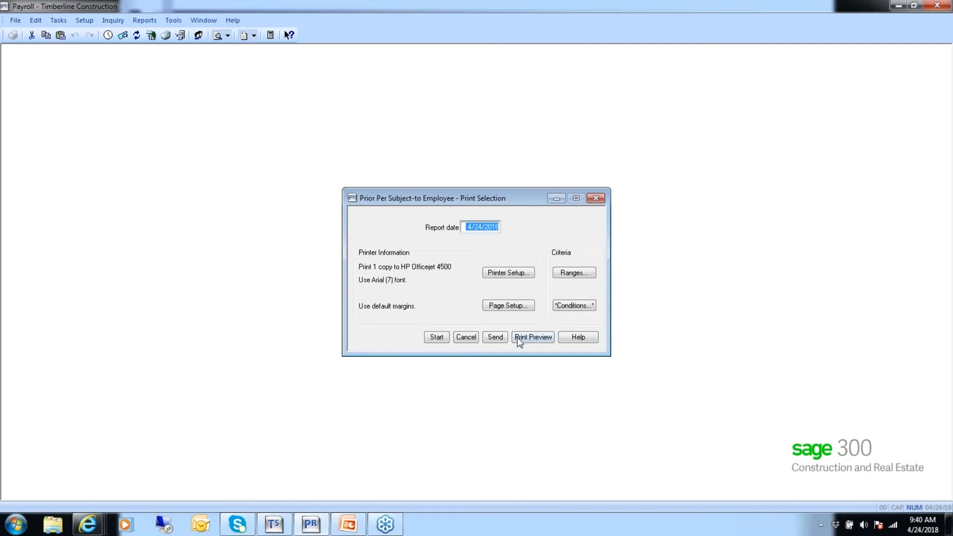
left_click(530, 340)
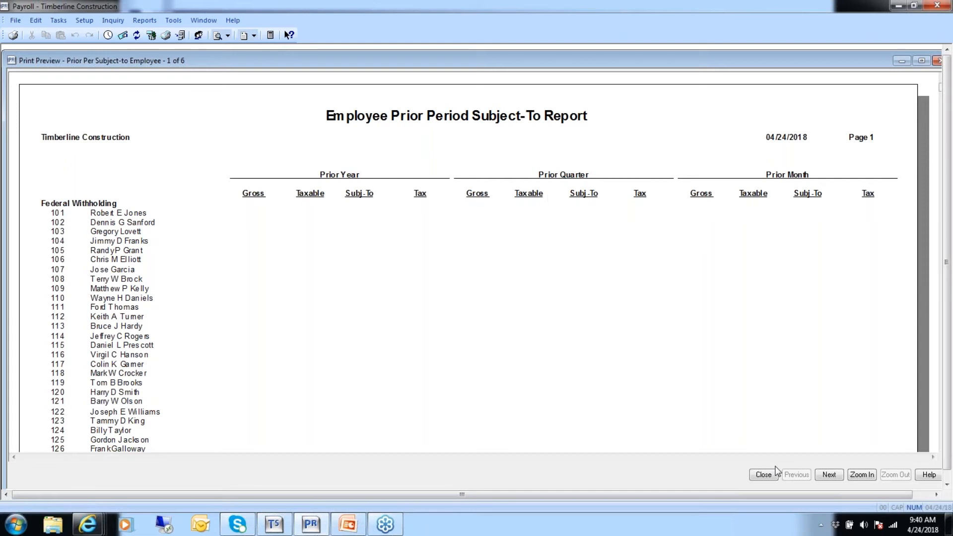
left_click(763, 475)
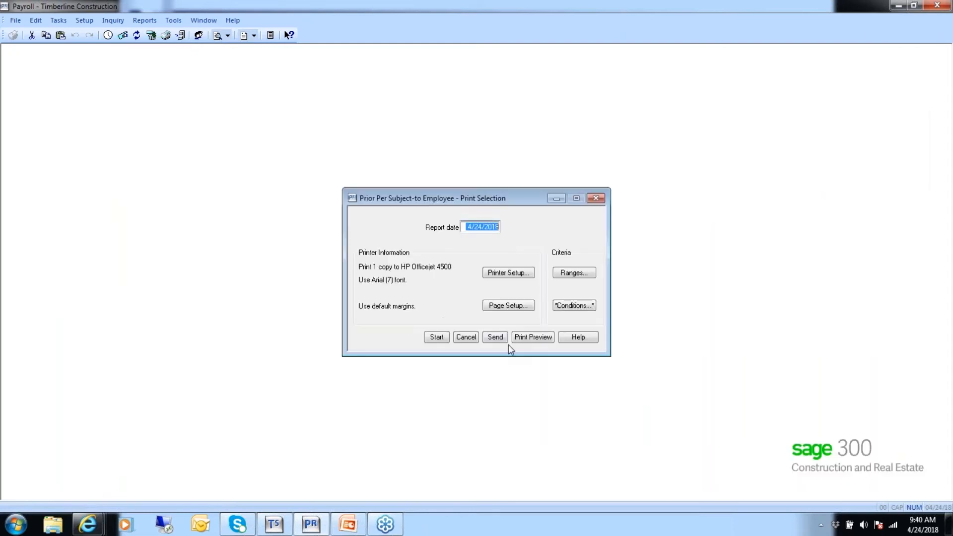
left_click(467, 336)
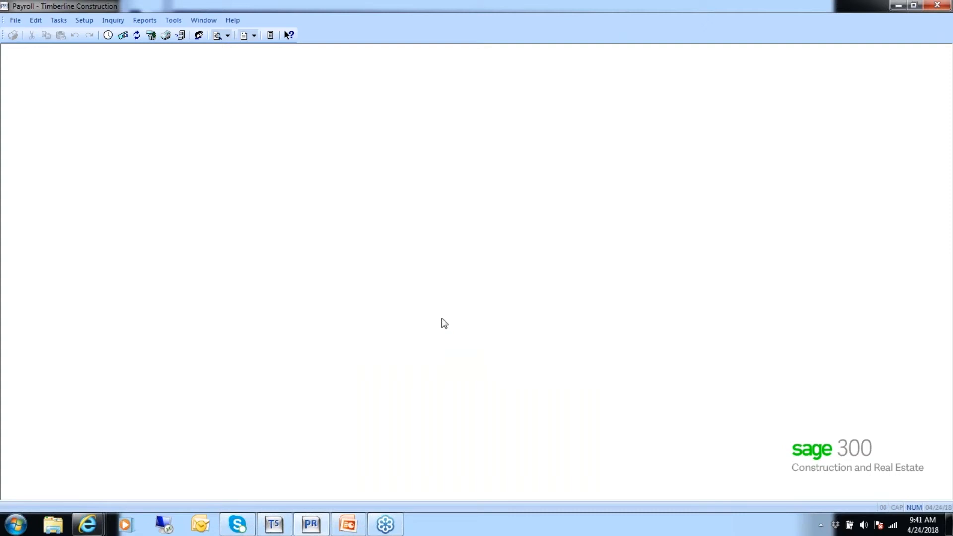
Open the Subject-to Date Range report using the PR Transactions (current) file for check tax records
left_click(149, 23)
mouse_move(158, 91)
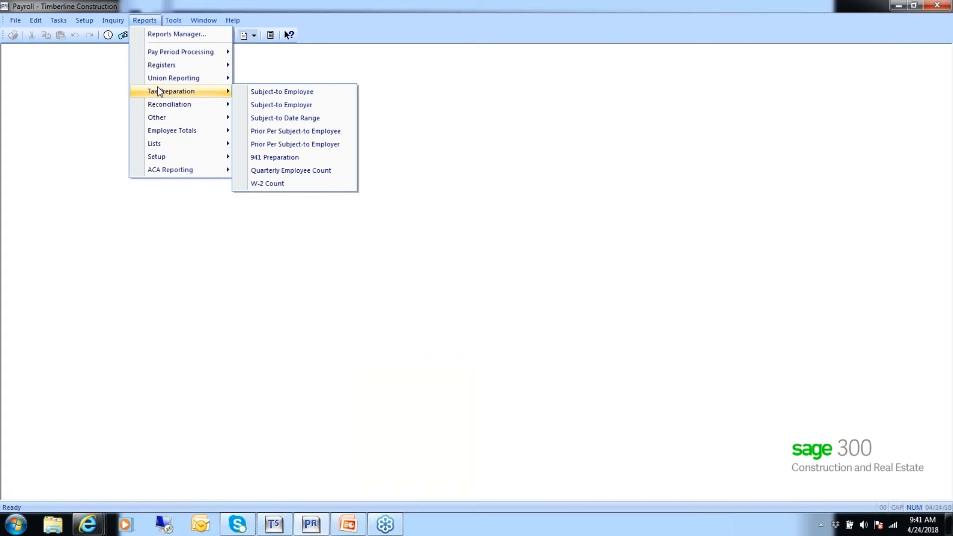
left_click(276, 120)
left_click(532, 266)
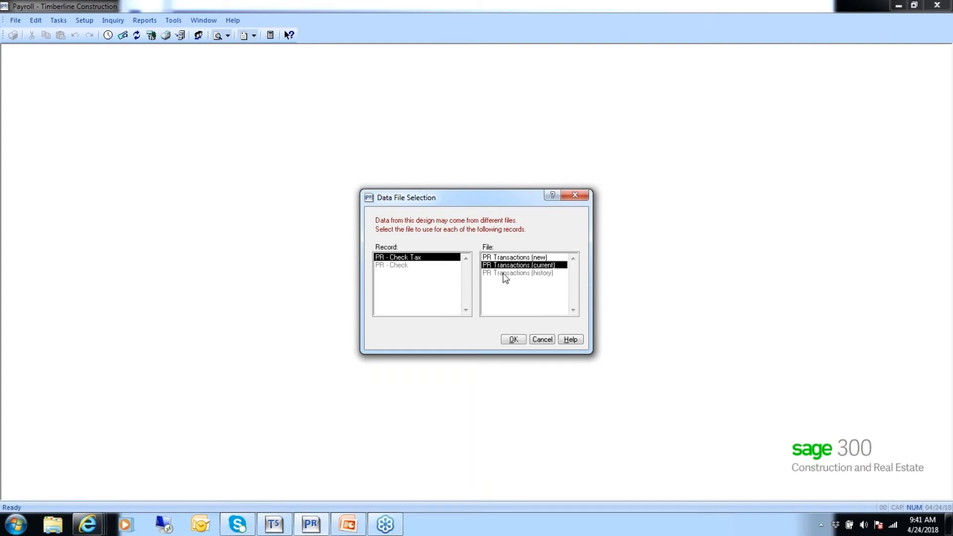
left_click(512, 339)
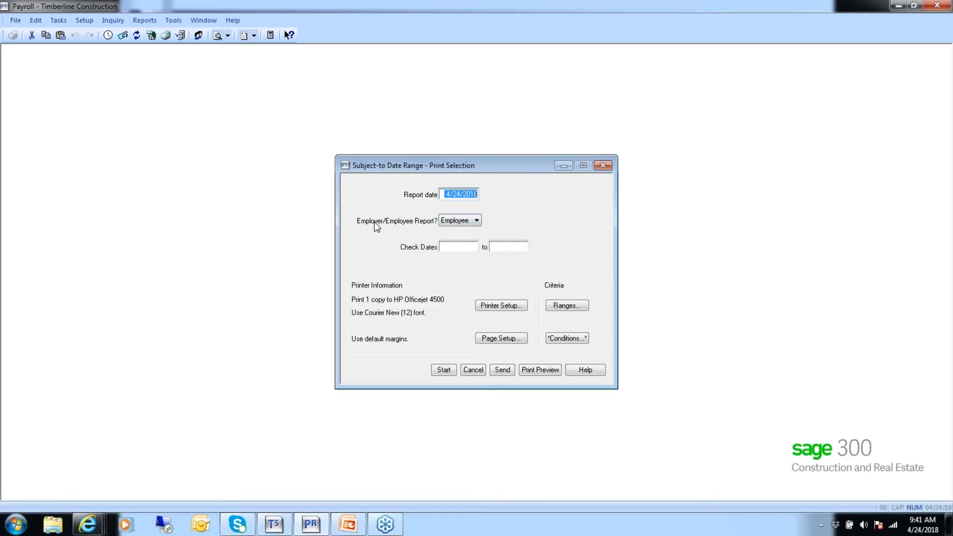
Preview the Subject-to Date Range report for check dates 1/01/2015 to 3/31/2015 and zoom in on it
left_click(449, 245)
type("1/01/15")
key("Tab")
type("033115")
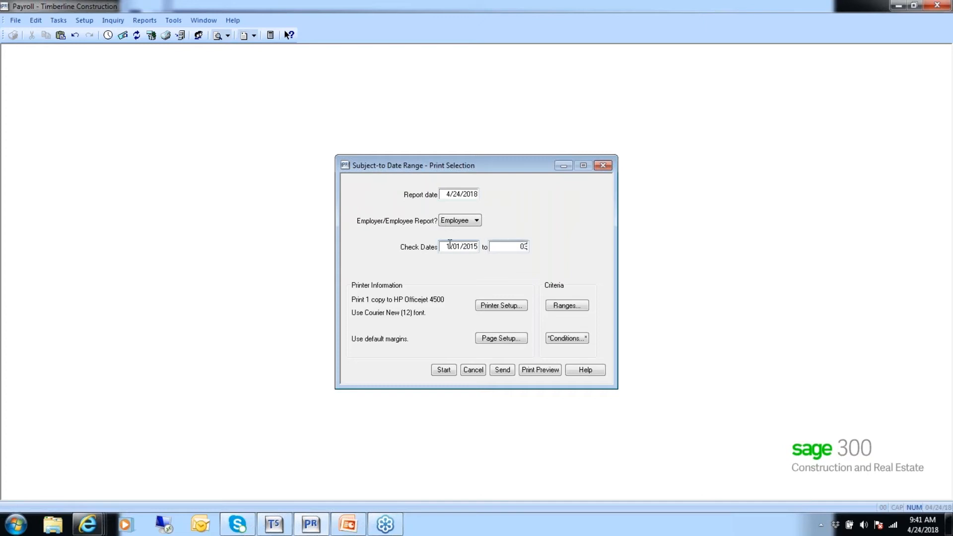
key("Tab")
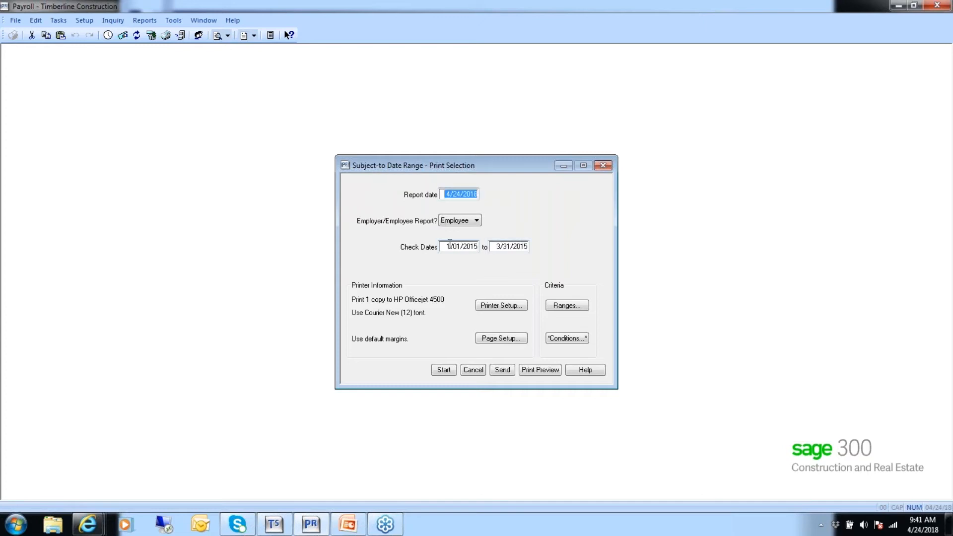
left_click(540, 369)
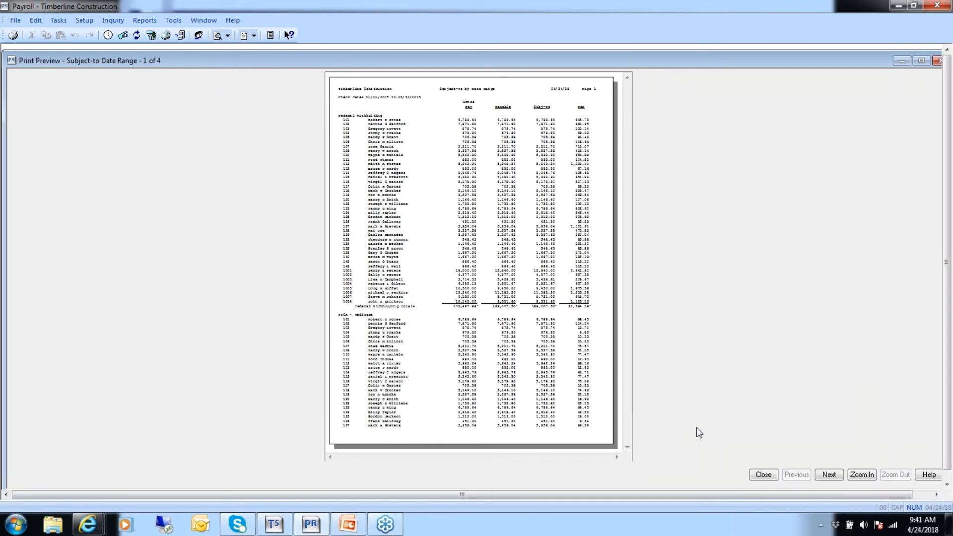
left_click(862, 475)
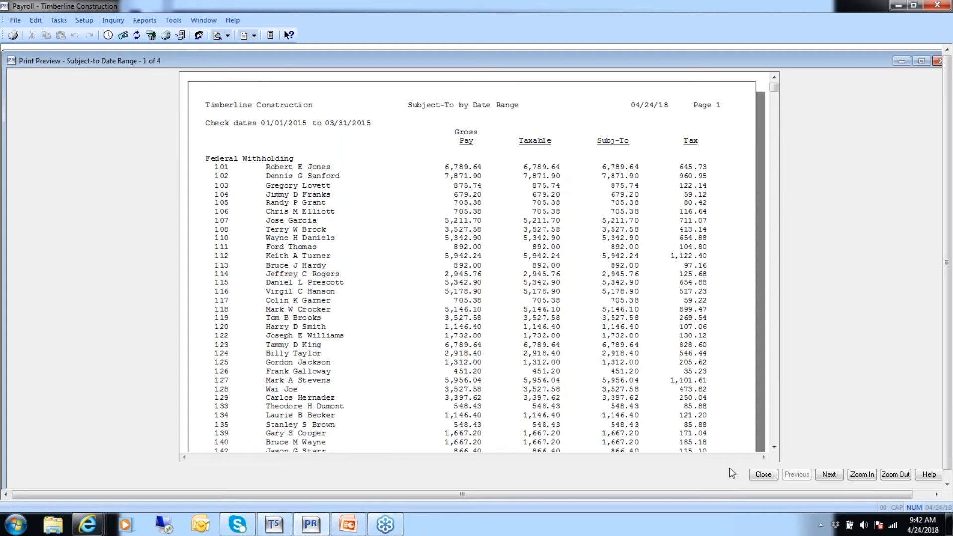
Close the preview, switch the report to Employer, and preview it again
left_click(765, 475)
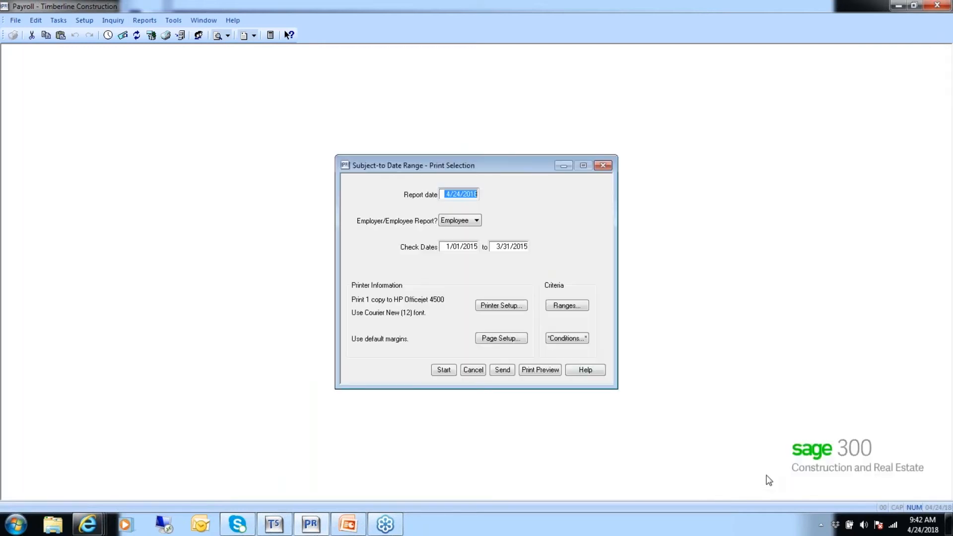
left_click(475, 221)
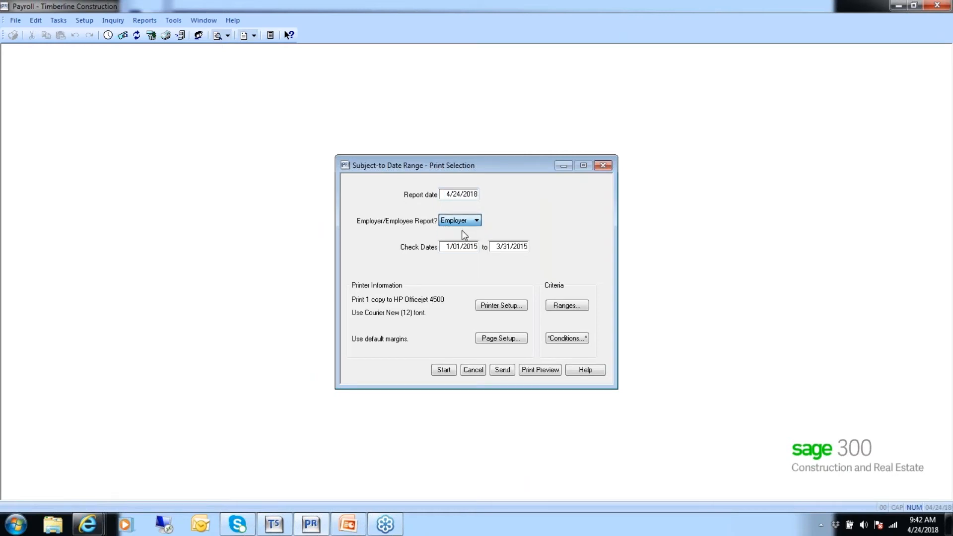
left_click(540, 372)
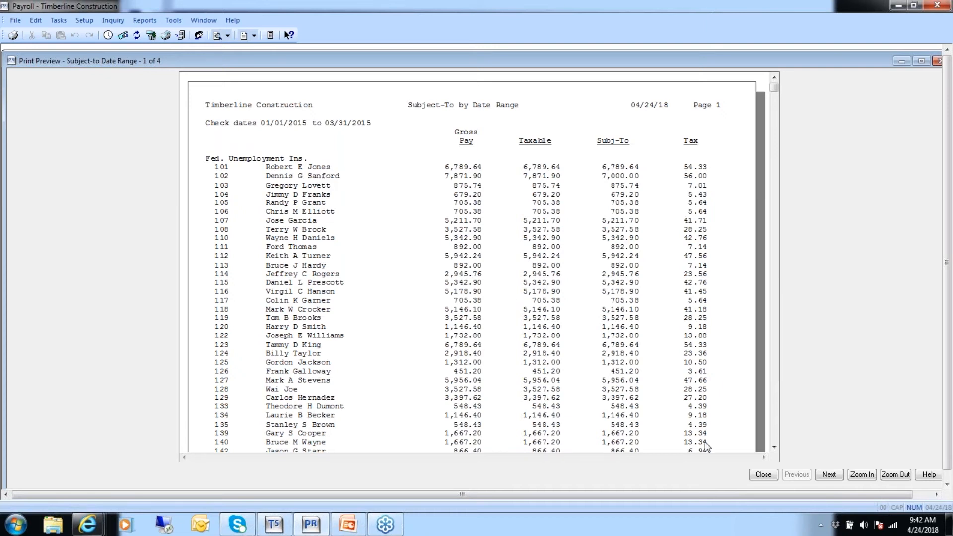
Close the Employer report preview and cancel the Subject-to Date Range print selection dialog
left_click(763, 475)
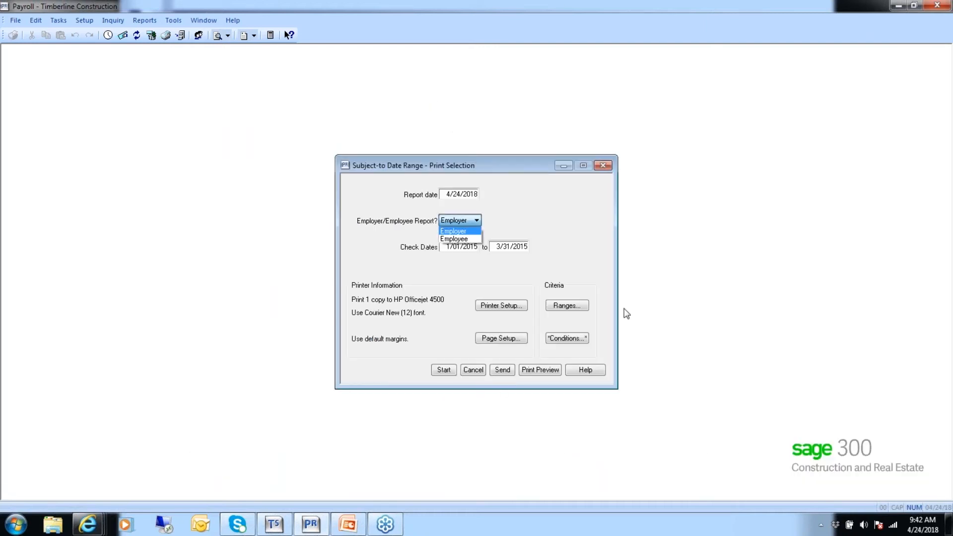
left_click(478, 373)
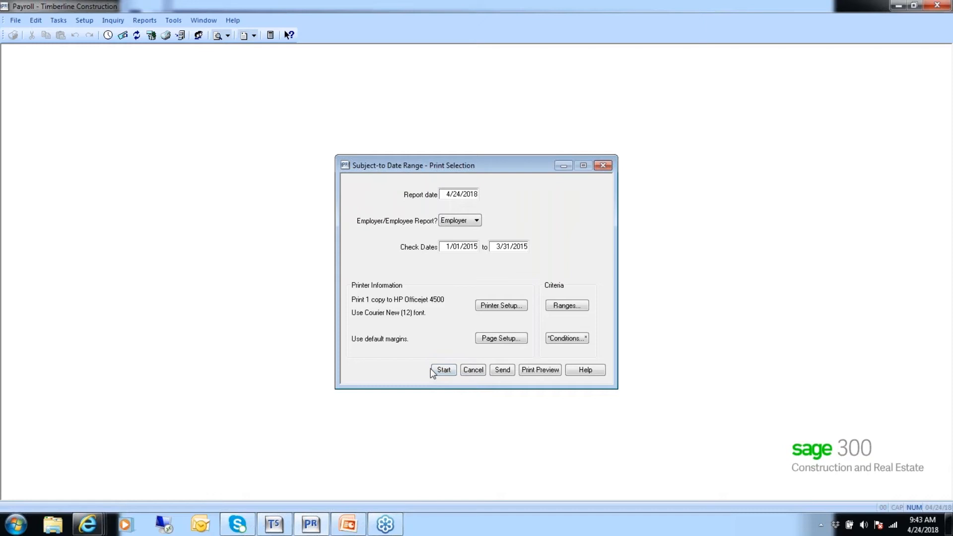
left_click(473, 371)
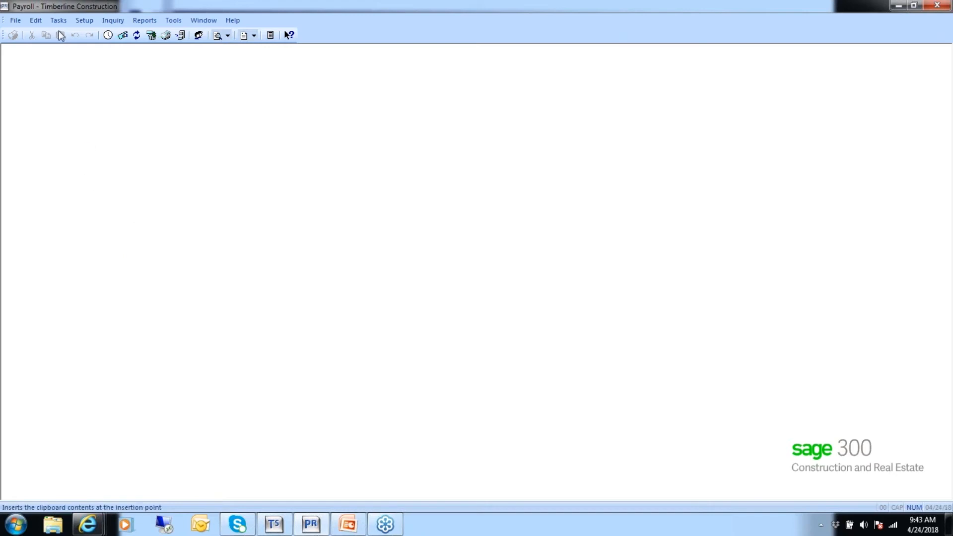
Open Deduction Setup and load the 401K deduction from the deduction list to review its before-tax settings
left_click(83, 21)
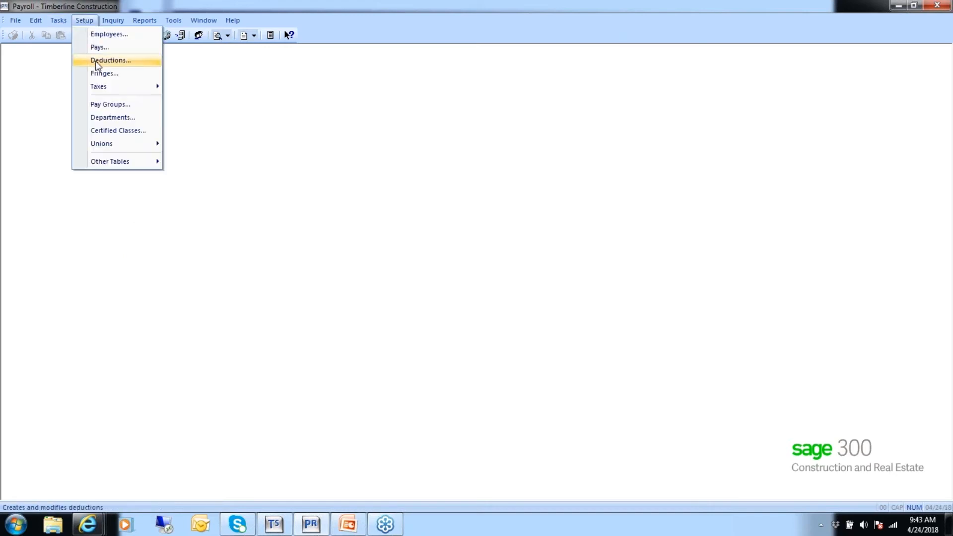
left_click(112, 61)
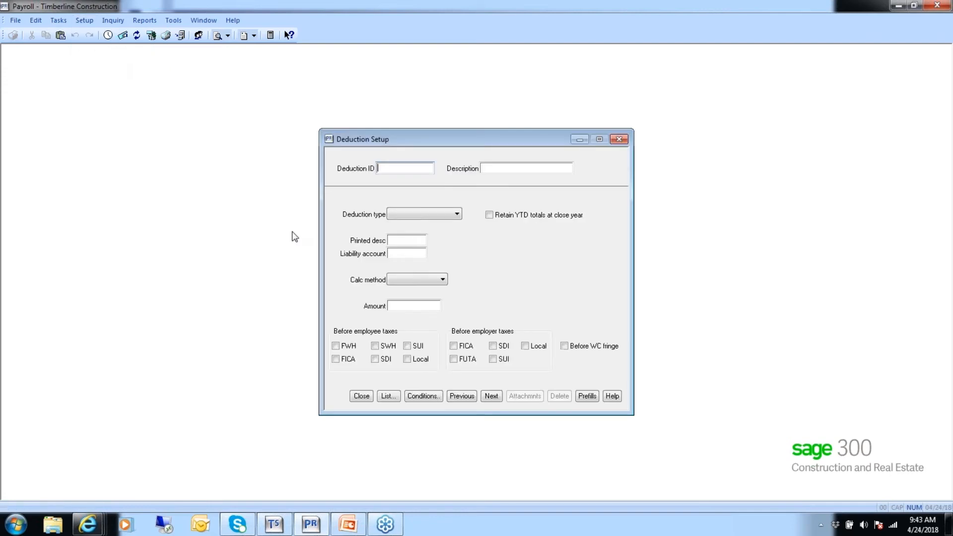
type("401")
key("Tab")
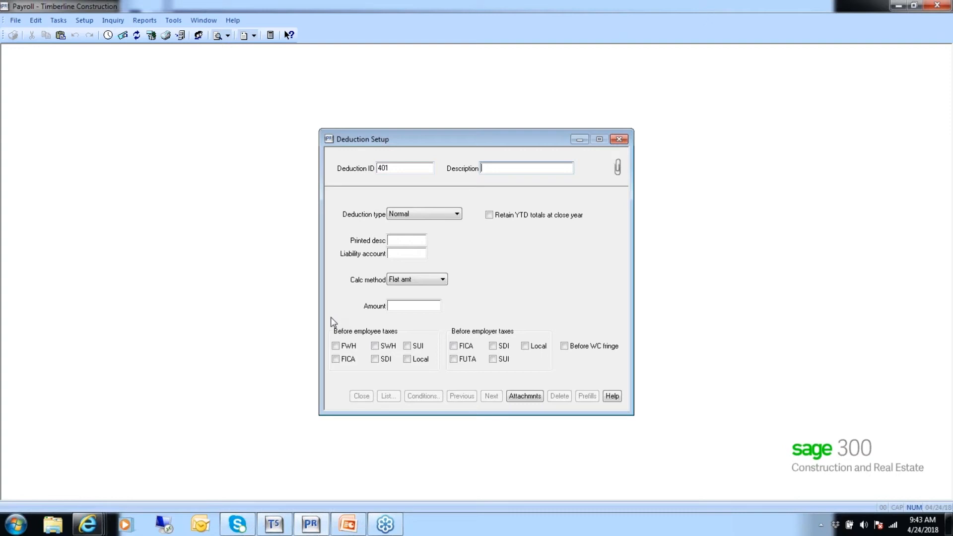
double_click(391, 166)
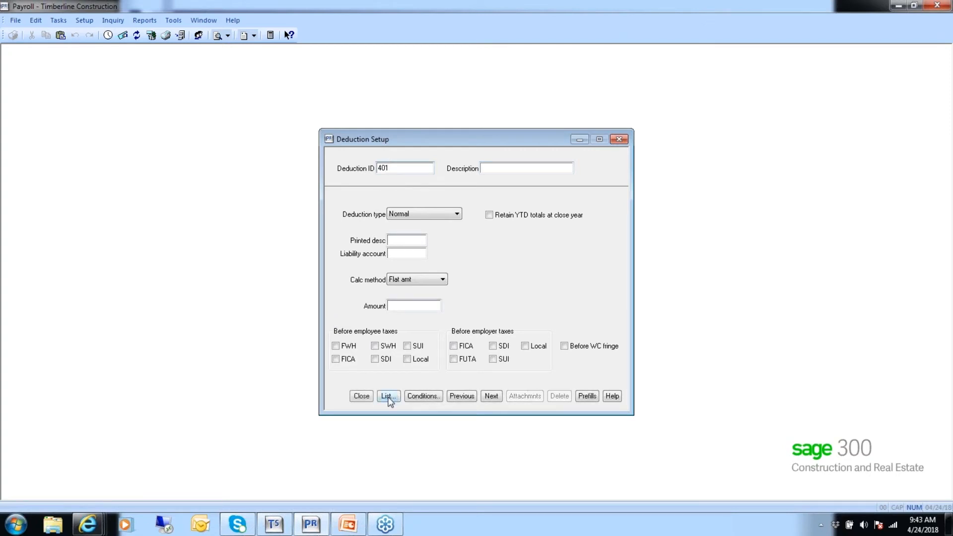
left_click(389, 396)
left_click(466, 314)
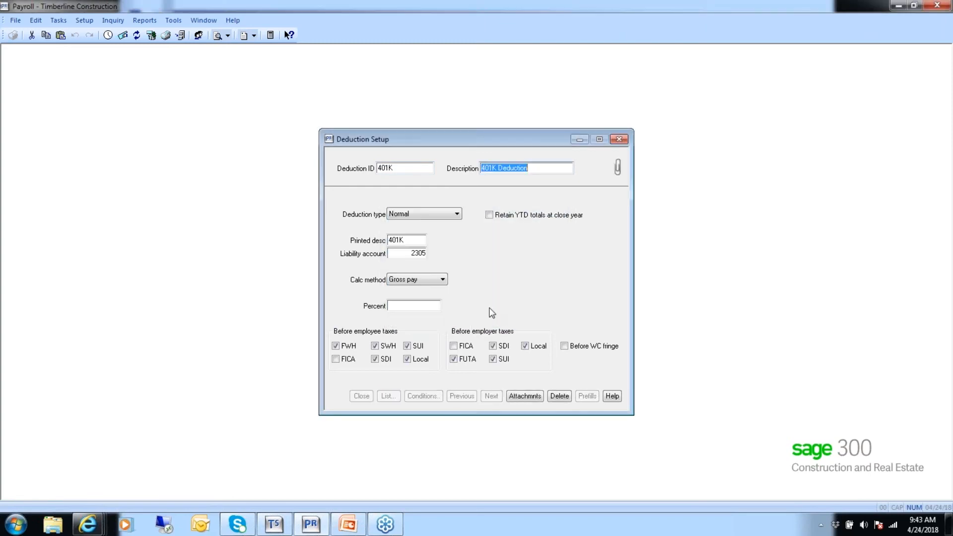
key("Tab")
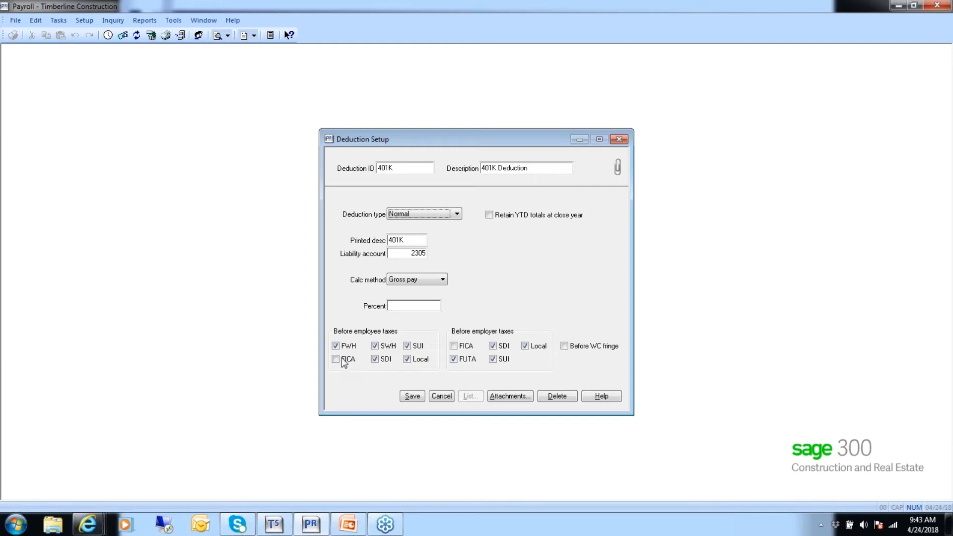
Cancel the change to the 401K deduction, step through the remaining deductions, and close Deduction Setup
left_click(410, 355)
left_click(441, 397)
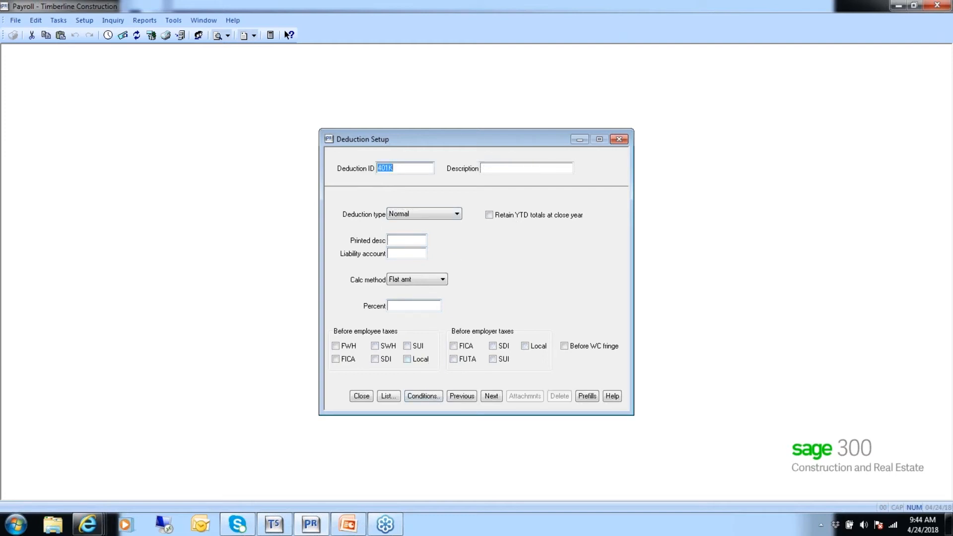
left_click(490, 397)
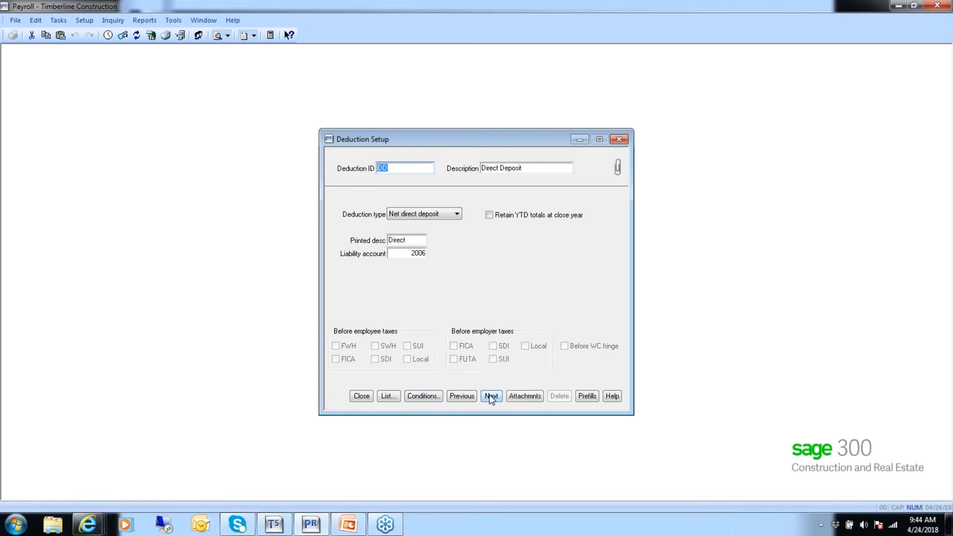
left_click(492, 397)
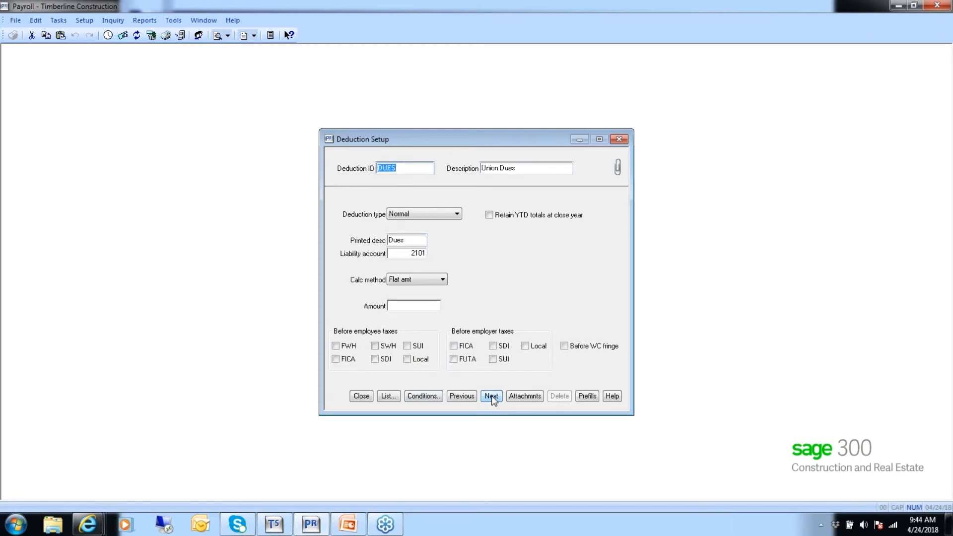
left_click(491, 395)
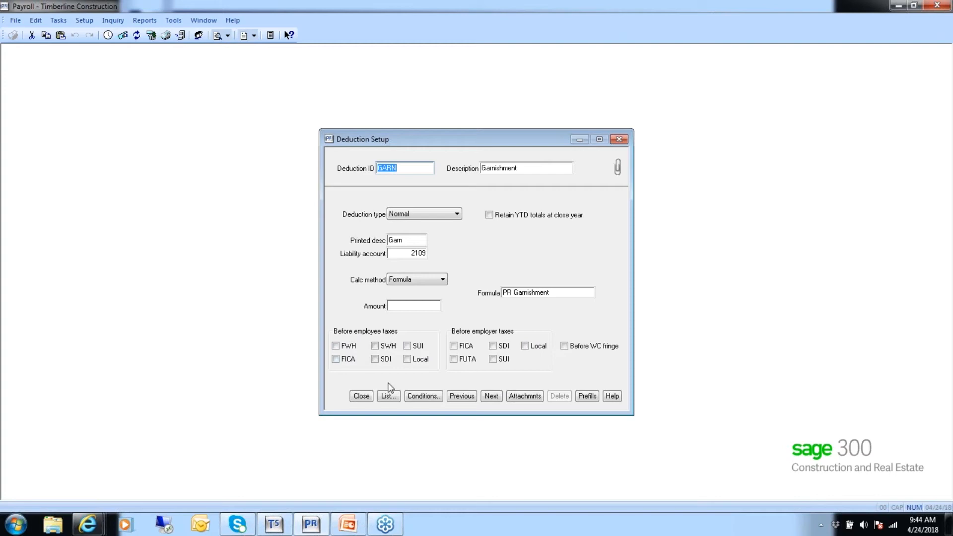
left_click(491, 396)
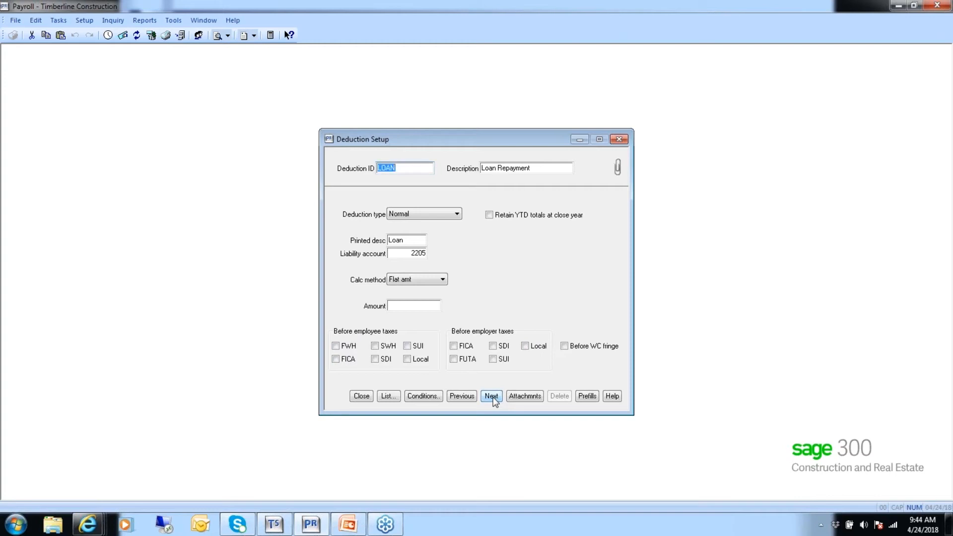
left_click(361, 397)
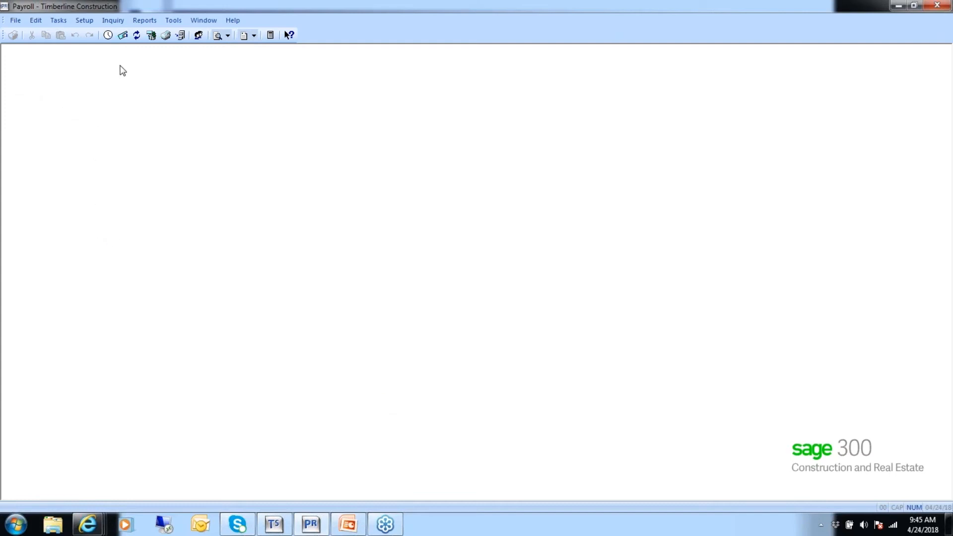
Open Employee Setup for employee 101 and review the tax IDs in its taxes table
left_click(85, 22)
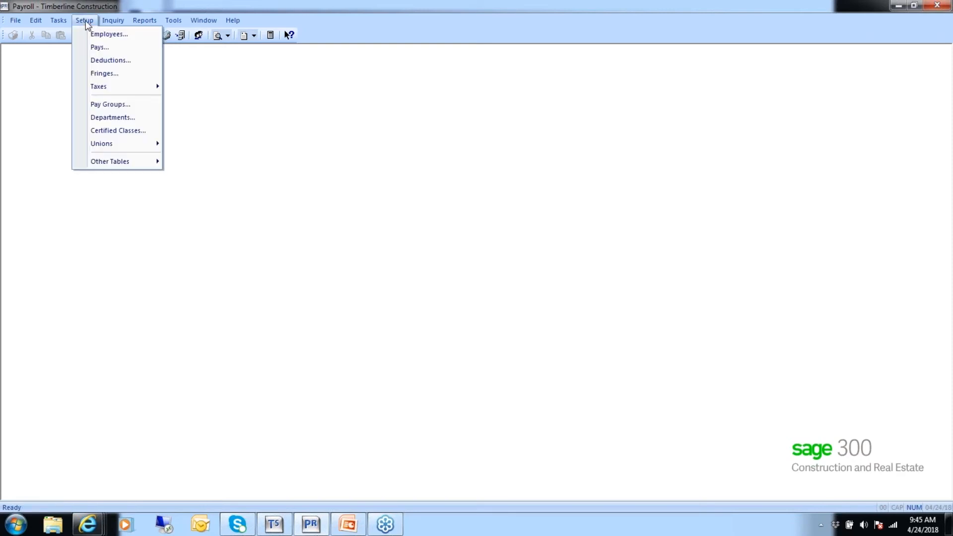
left_click(99, 35)
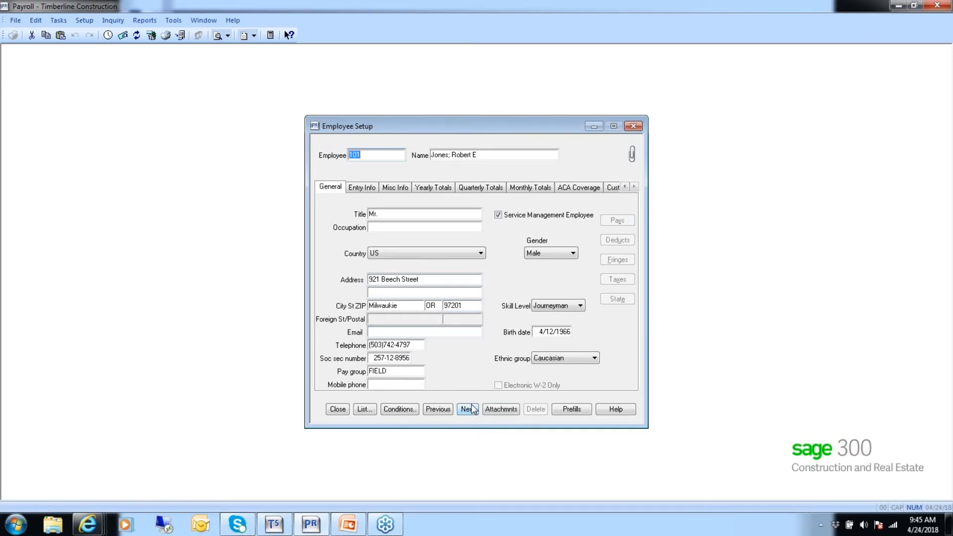
key("Tab")
key("Tab")
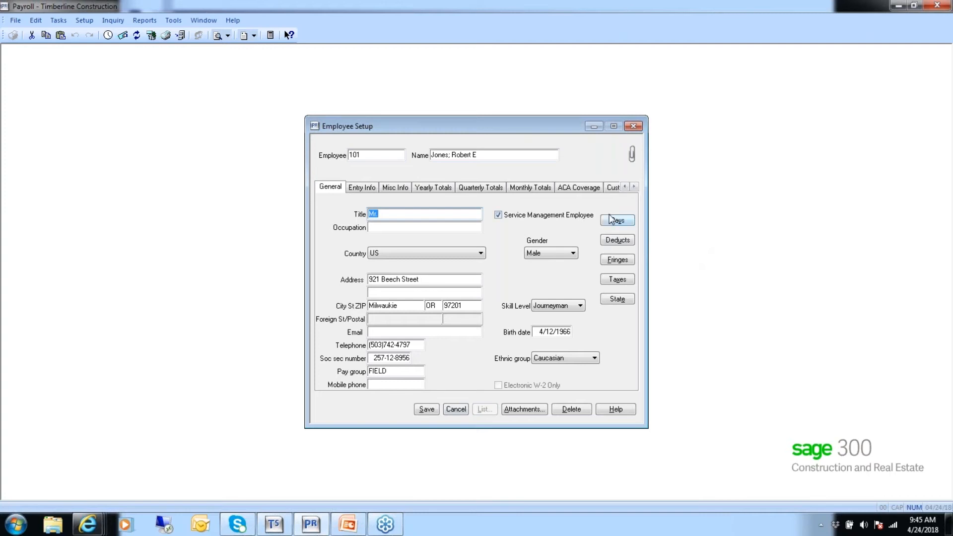
left_click(620, 283)
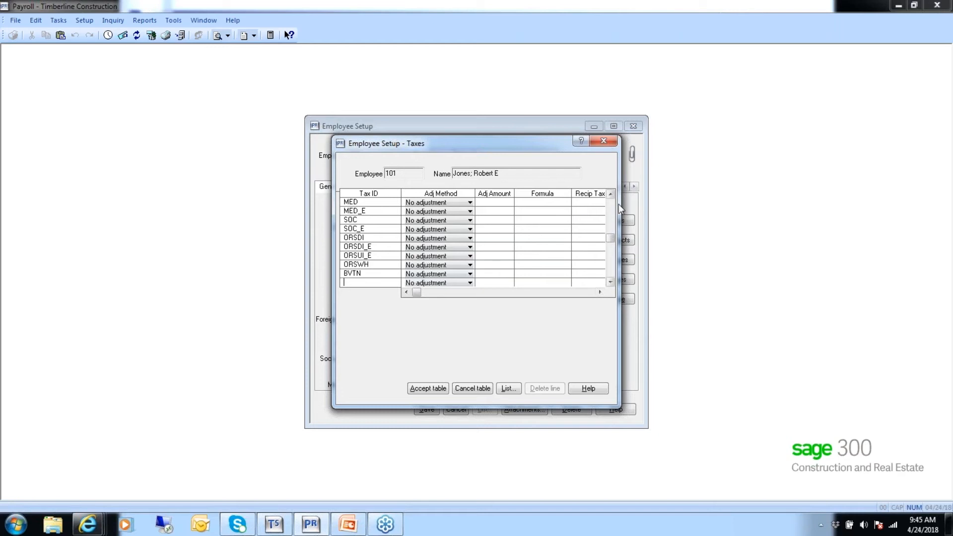
left_click(611, 194)
left_click(610, 194)
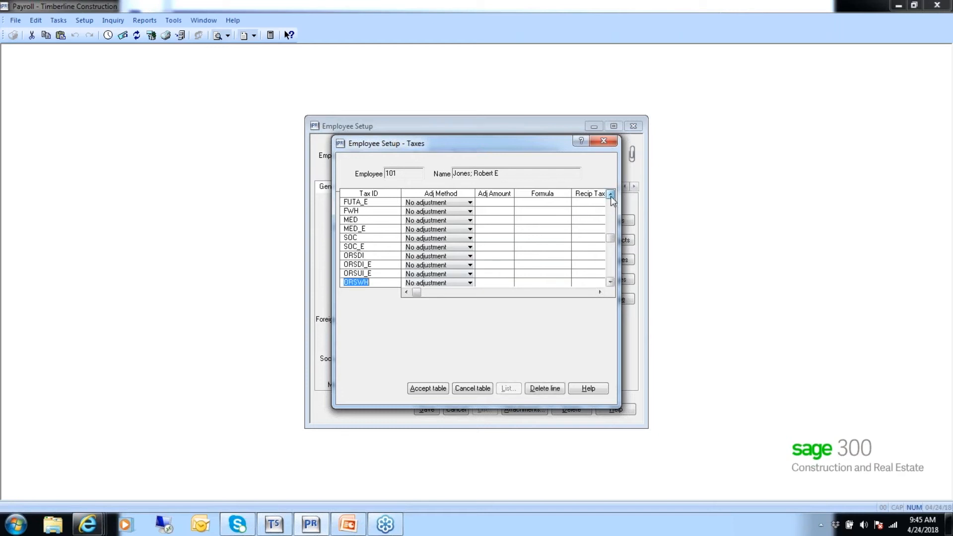
Review the adjustment method choices for FWH, then cancel the taxes table and close Employee Setup
left_click(470, 212)
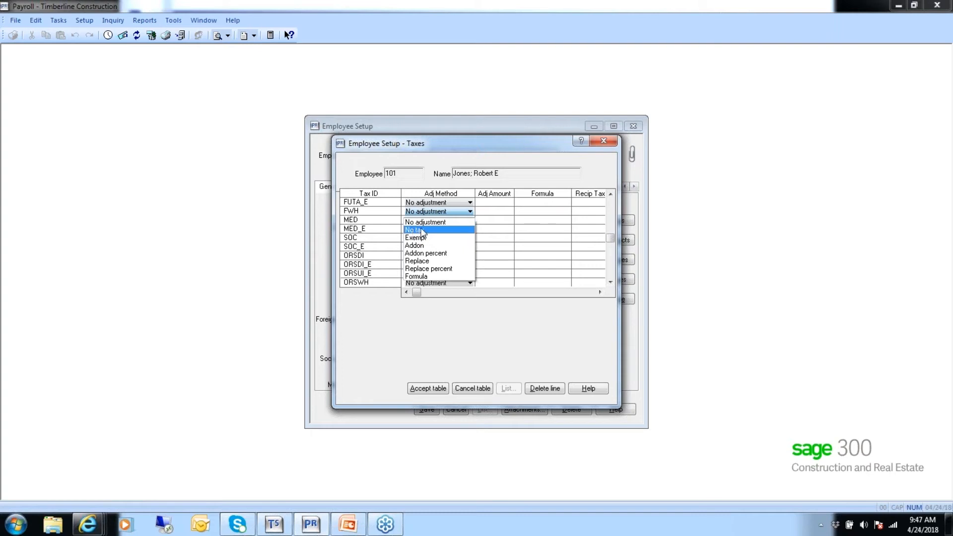
left_click(426, 222)
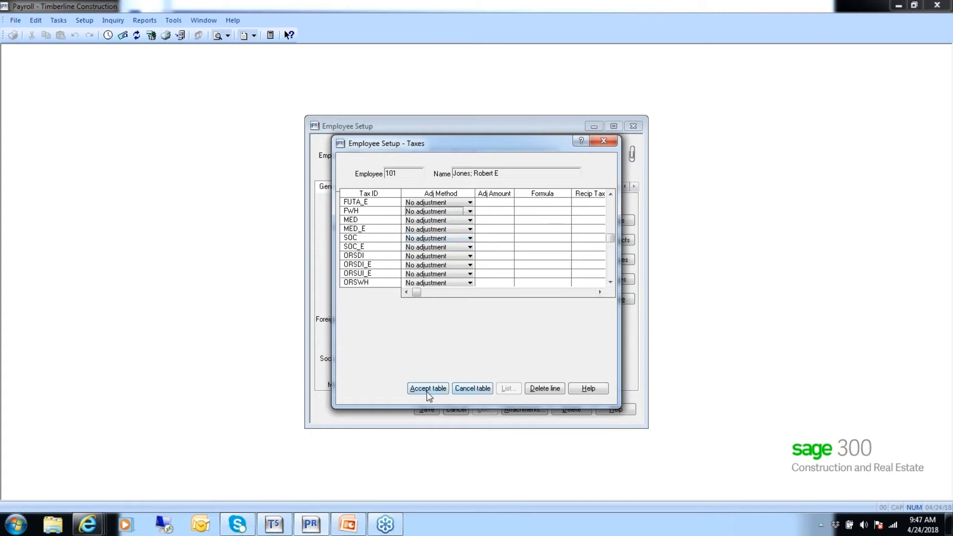
left_click(470, 388)
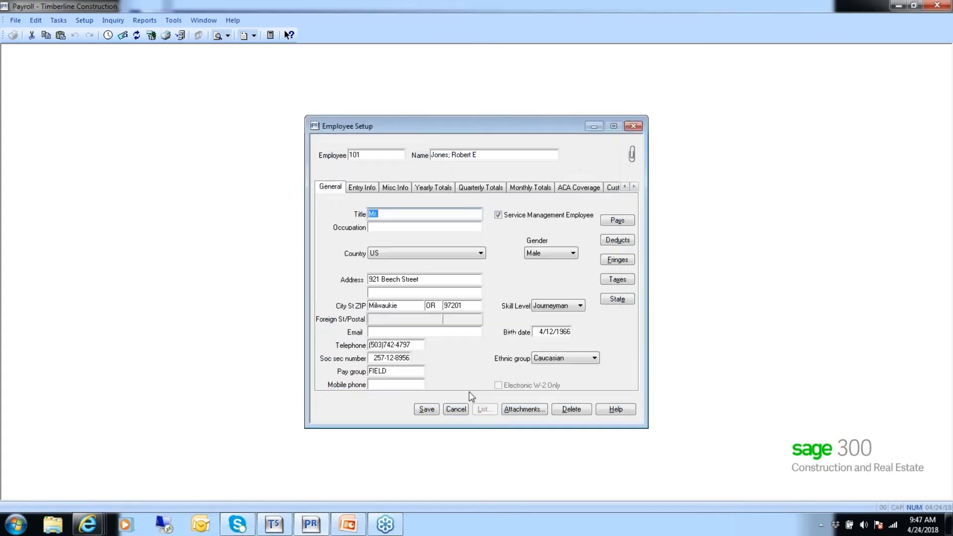
left_click(454, 410)
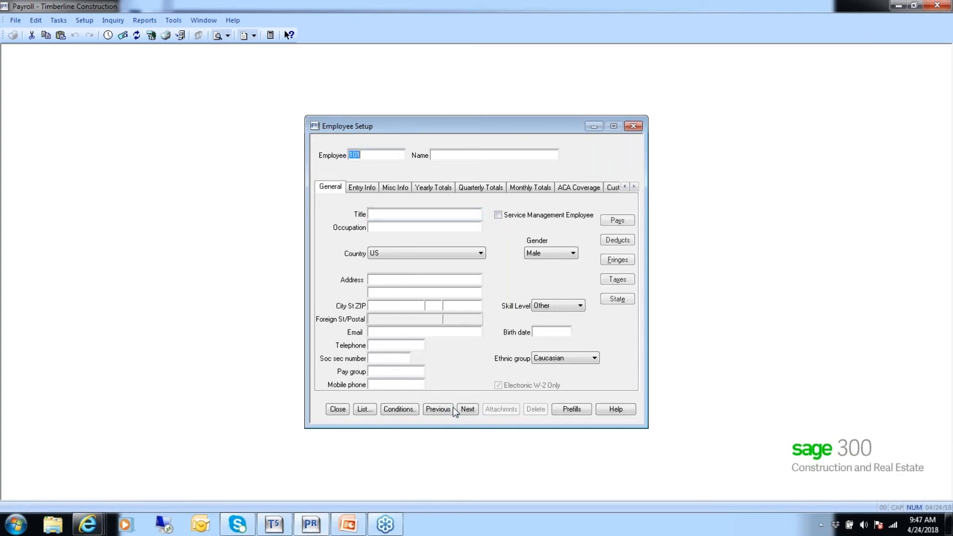
left_click(333, 409)
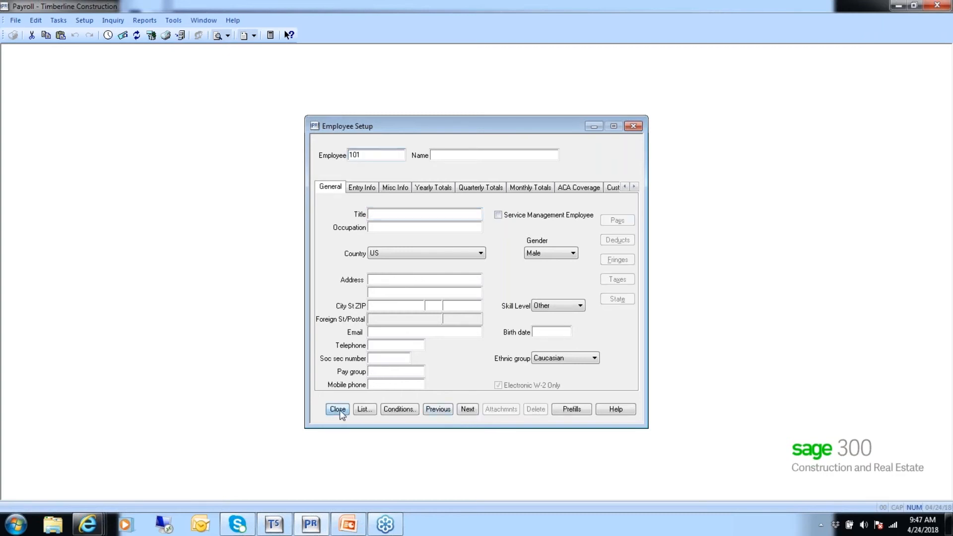
Open the ORSUI_E tax rate in Tax Rate Setup to review it, then cancel and close the window
left_click(85, 21)
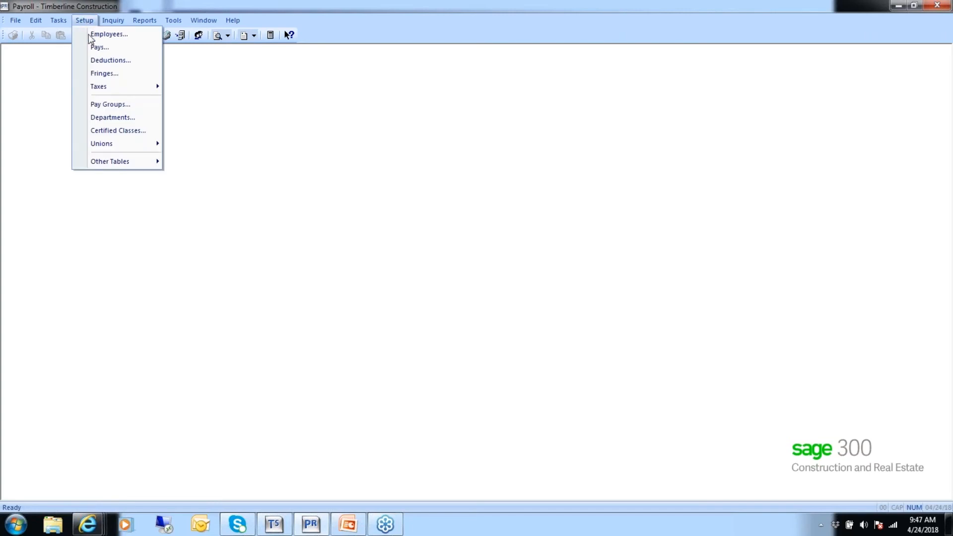
mouse_move(108, 88)
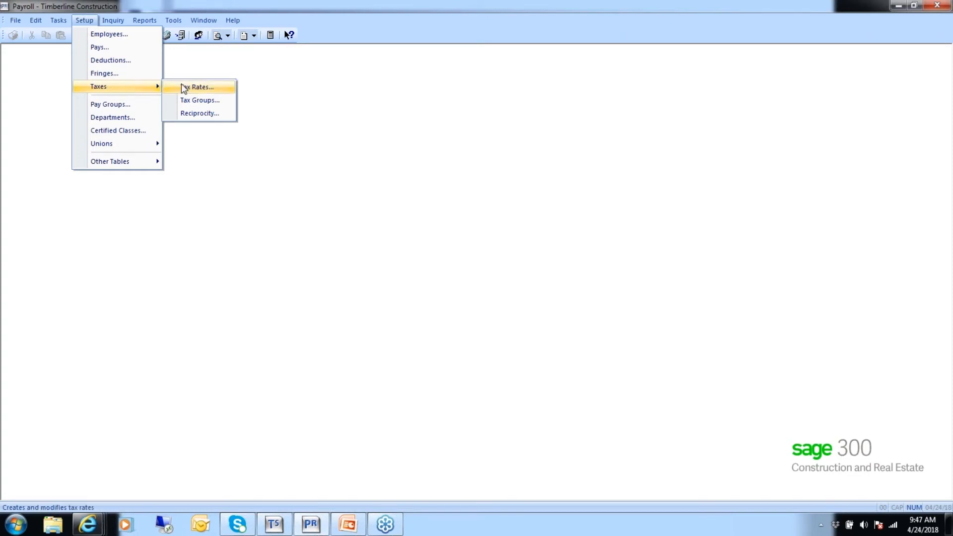
left_click(201, 88)
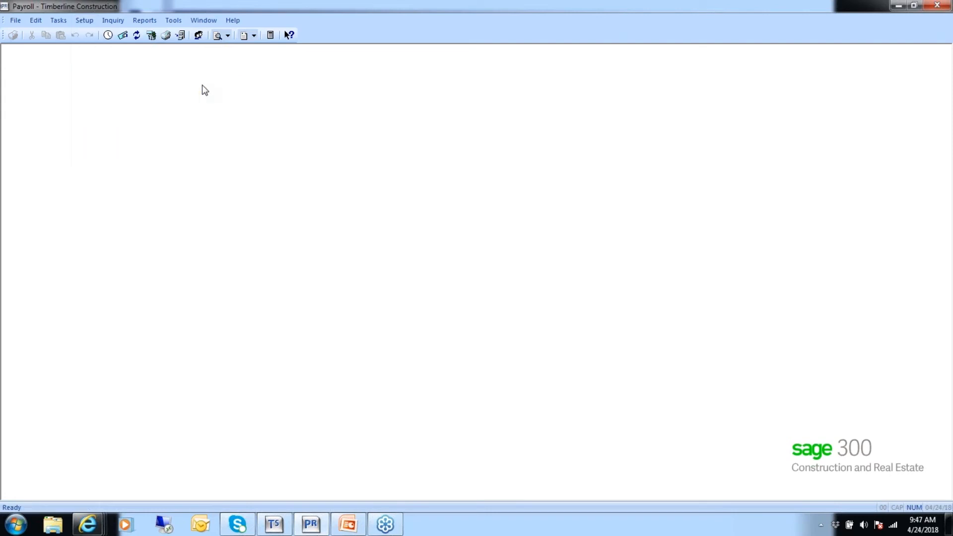
type("ORSU")
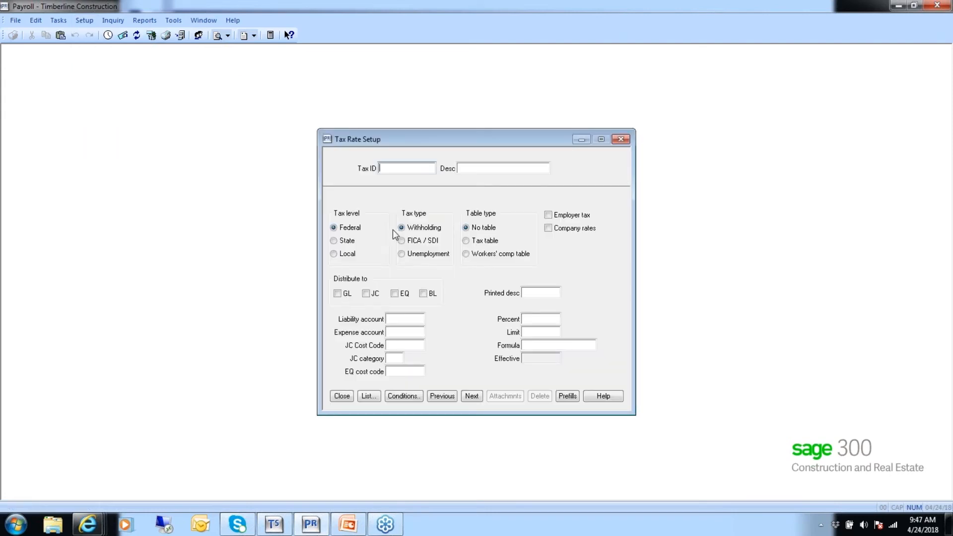
type("I_E")
key("Tab")
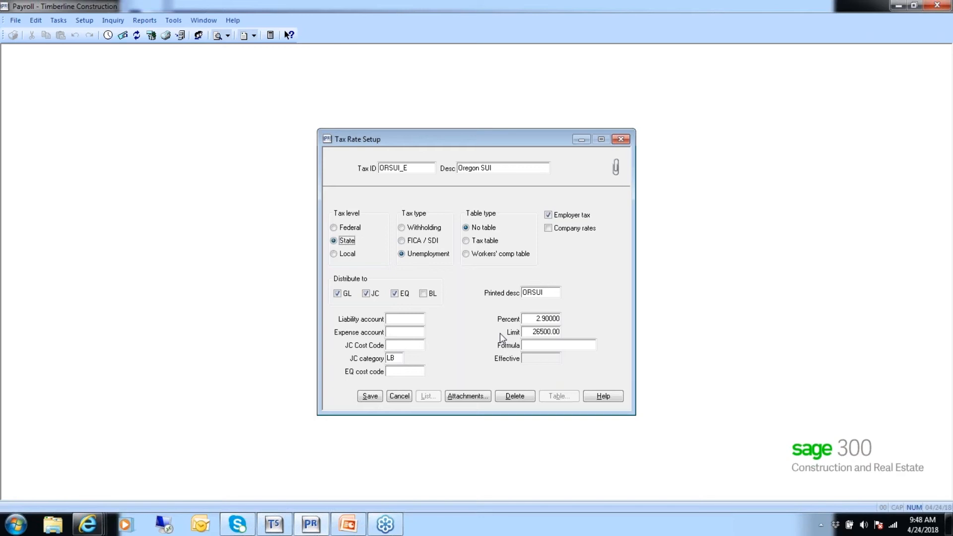
left_click(397, 396)
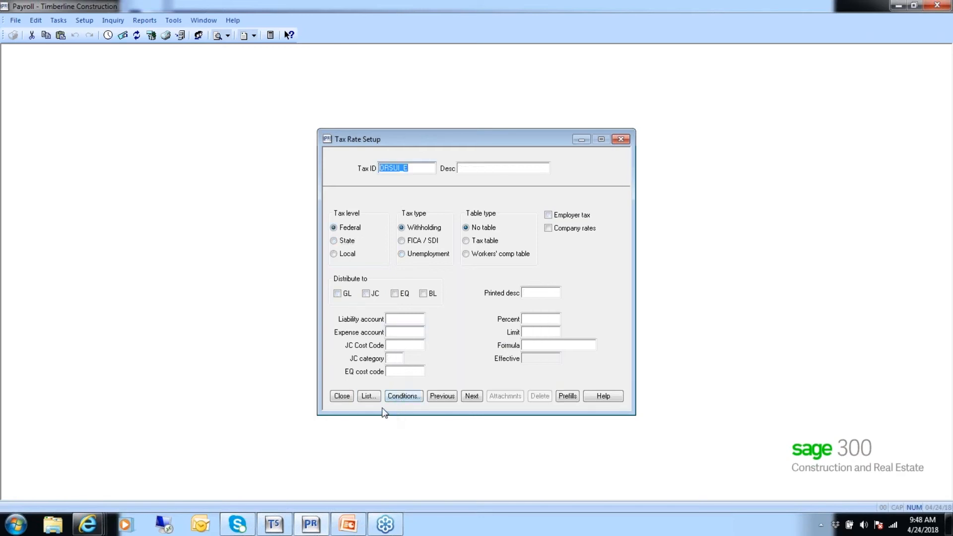
left_click(344, 396)
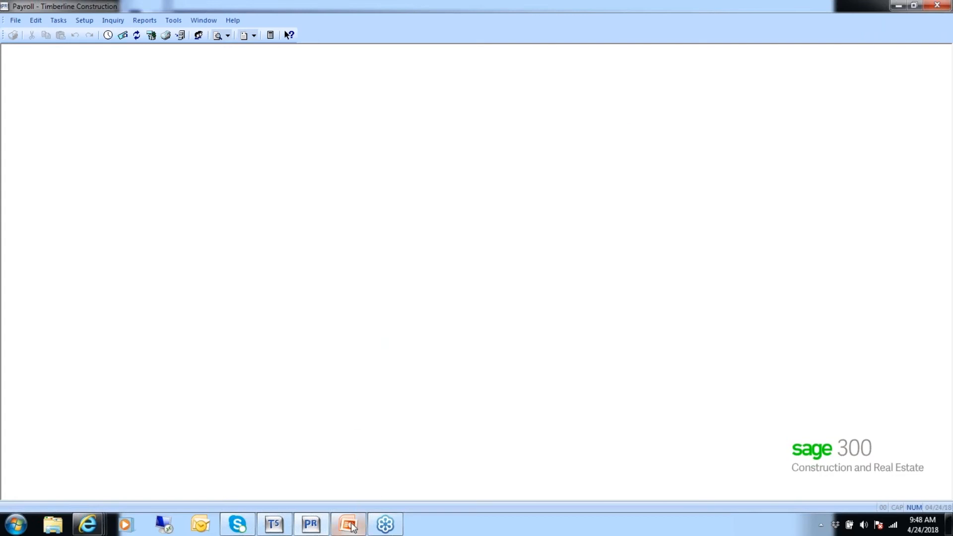
left_click(348, 524)
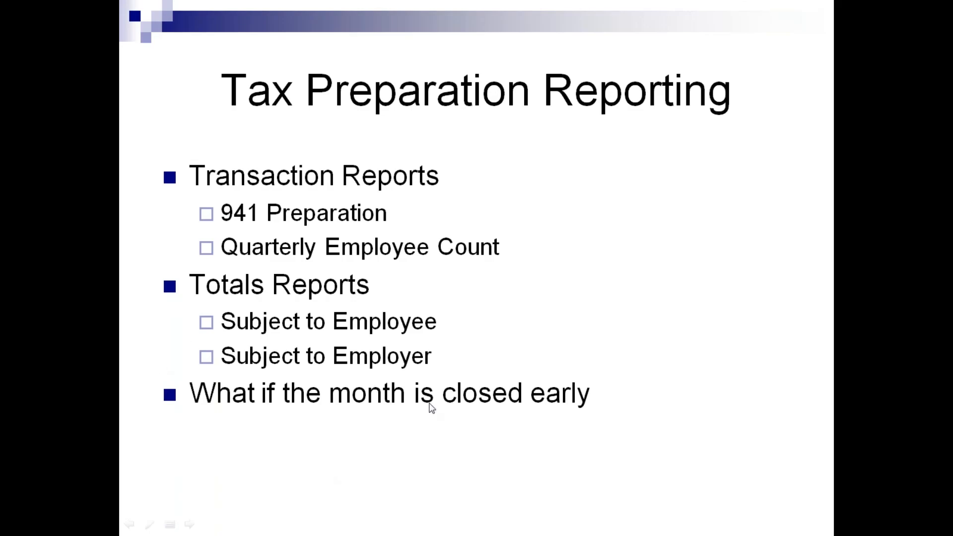
left_click(464, 404)
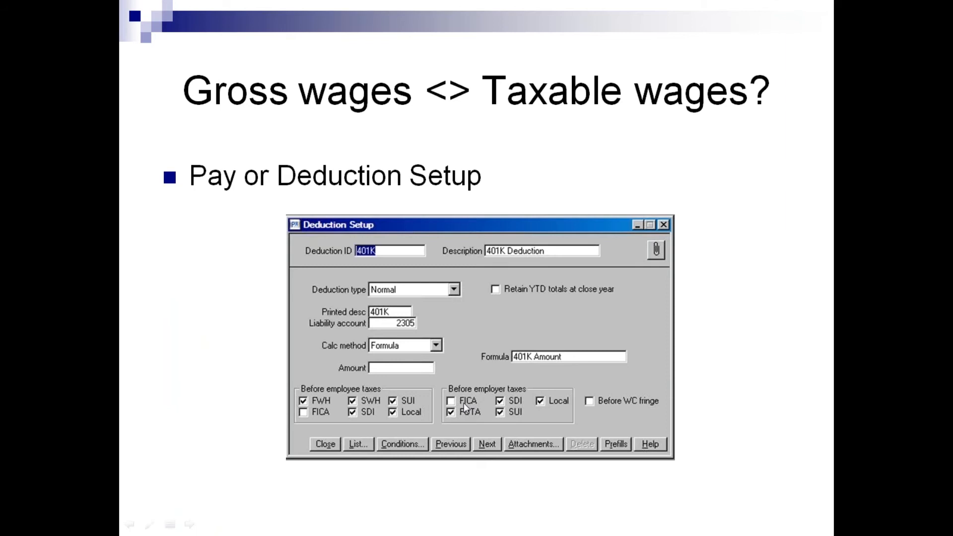
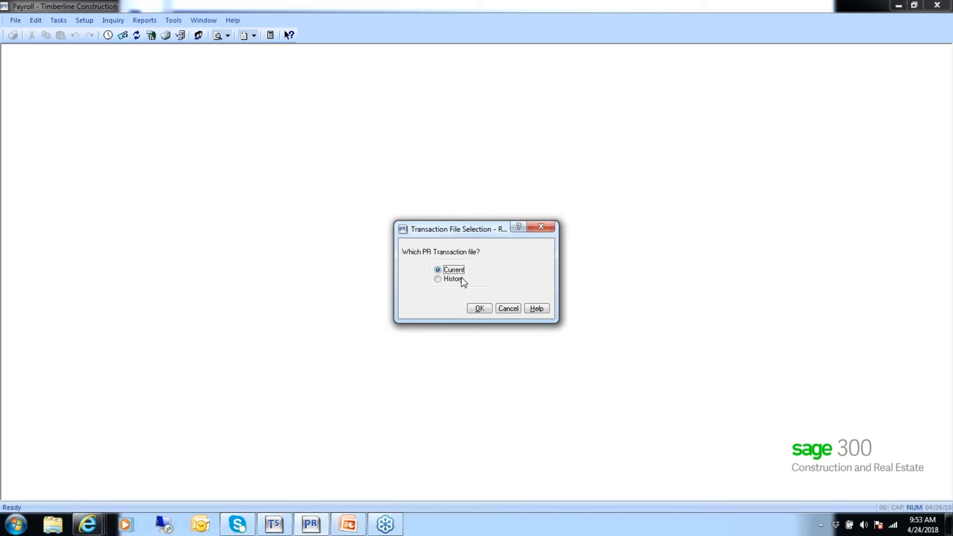
Review the Recalculate Subject-to options for the current transaction file, including clearing period totals and employee ranges, then cancel
left_click(479, 308)
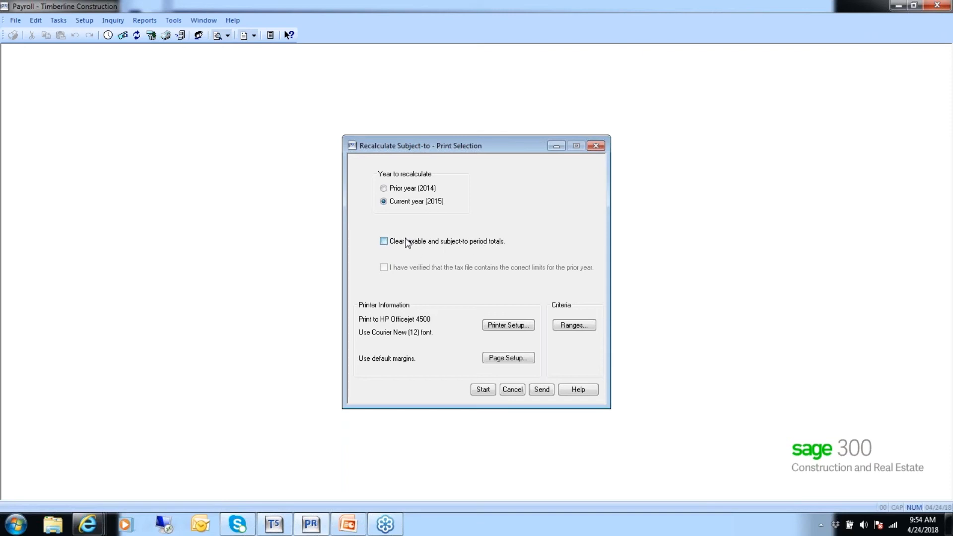
left_click(383, 242)
left_click(577, 325)
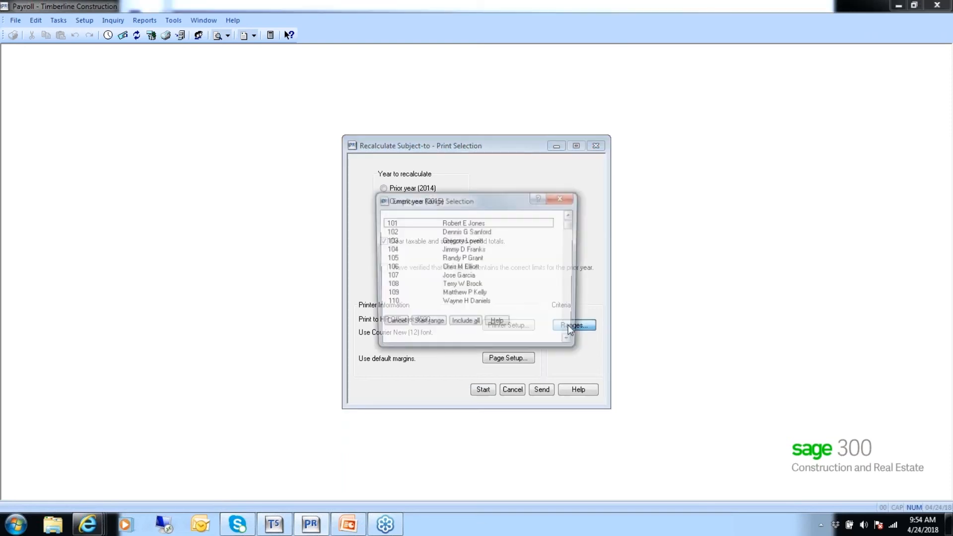
left_click(427, 324)
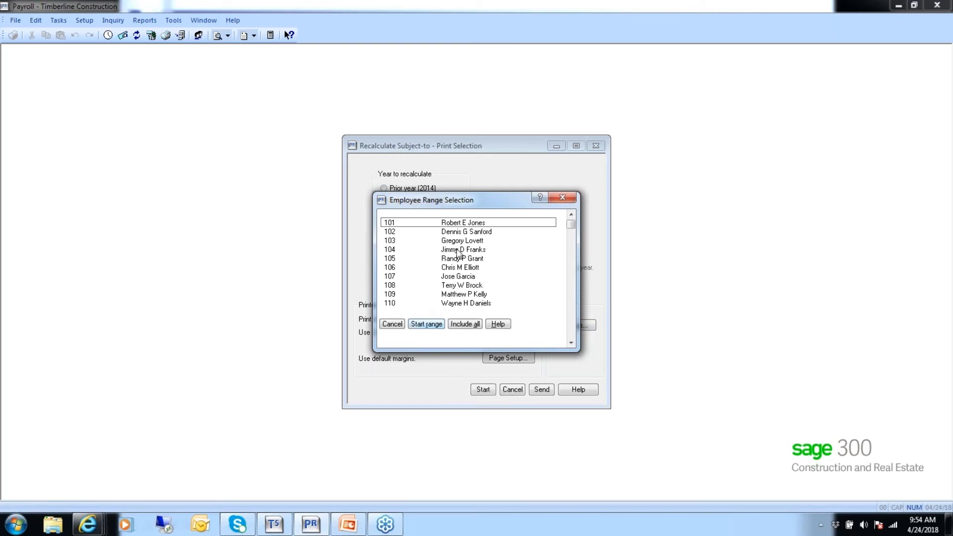
left_click(392, 324)
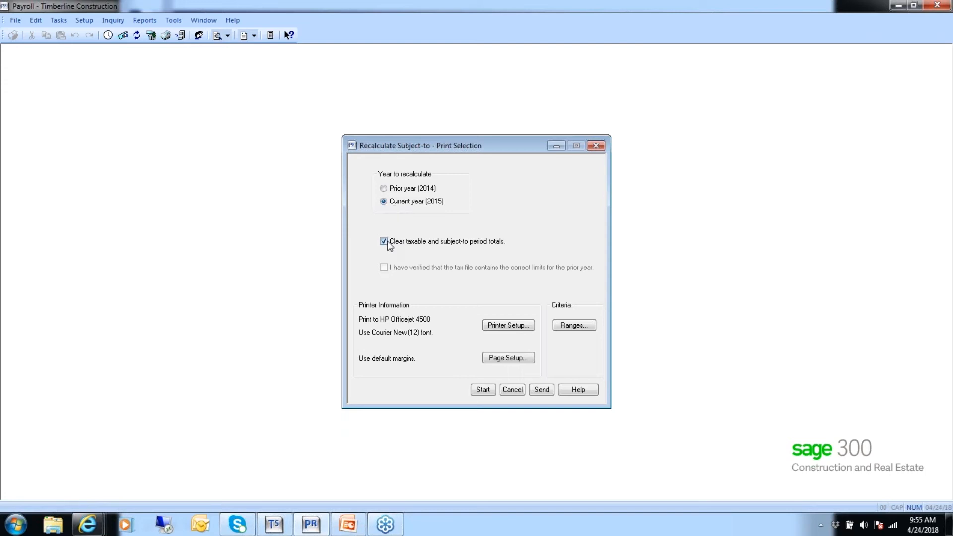
left_click(513, 389)
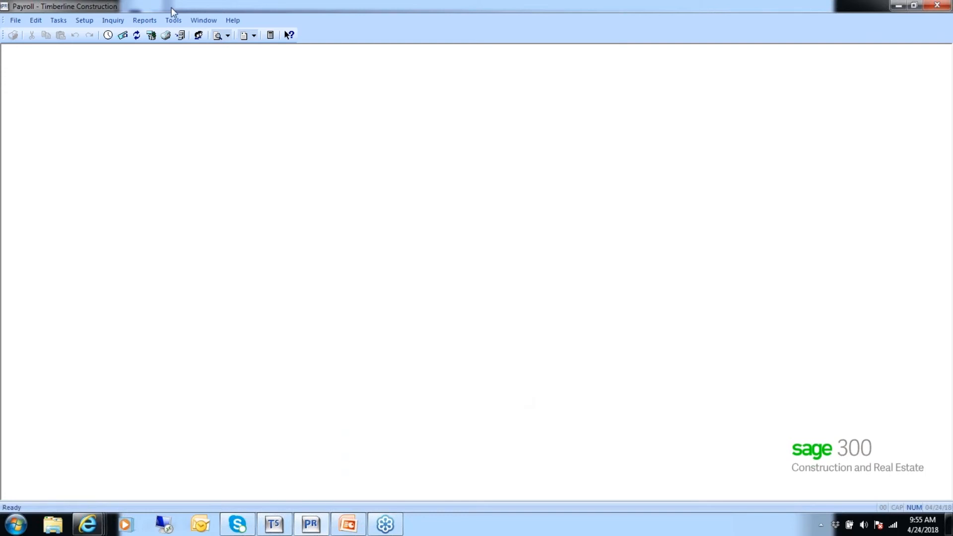
Try to run Recalculate Subject-to using the History transaction file
left_click(174, 21)
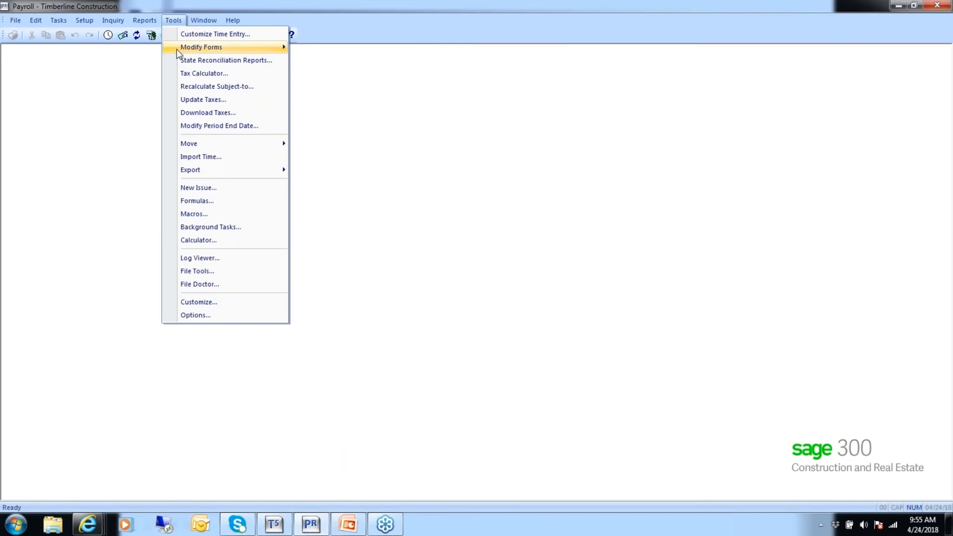
left_click(186, 86)
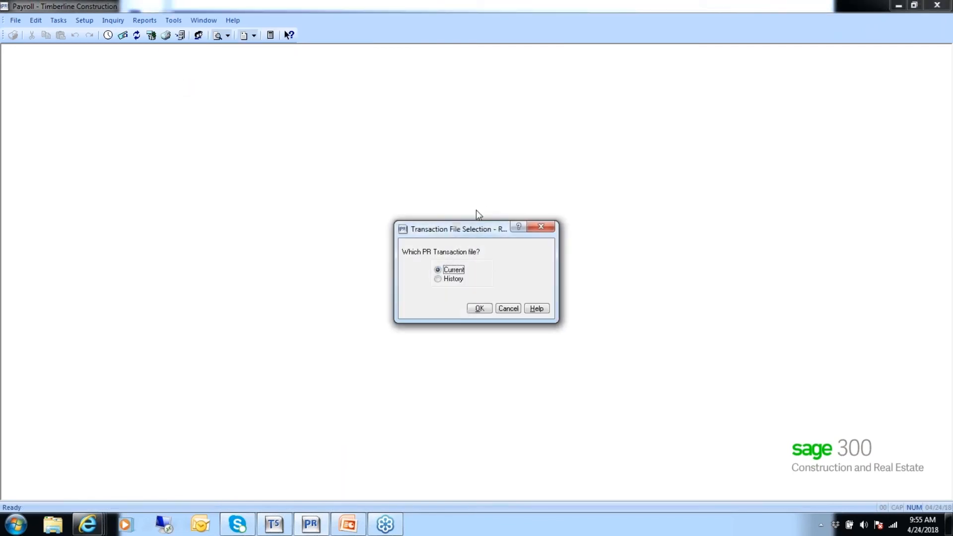
left_click(449, 282)
left_click(477, 310)
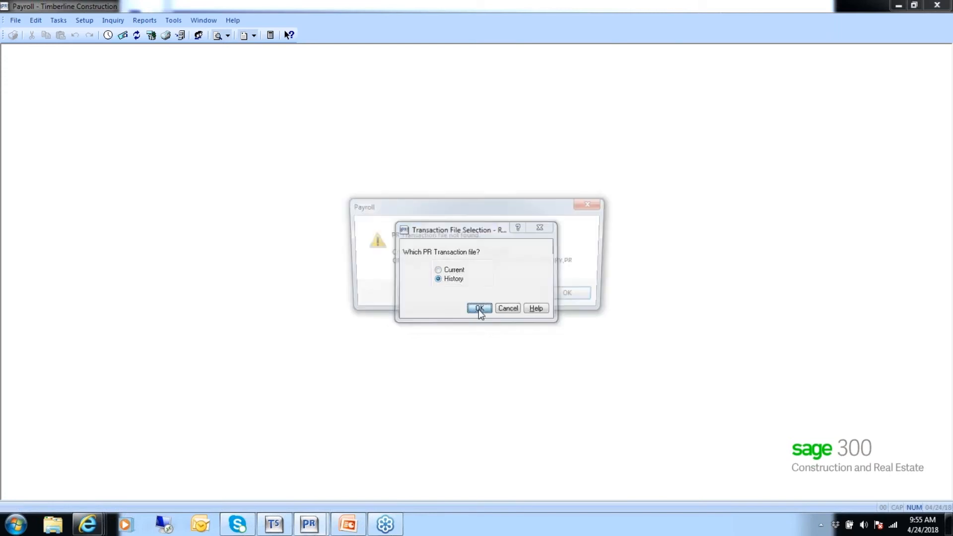
left_click(557, 298)
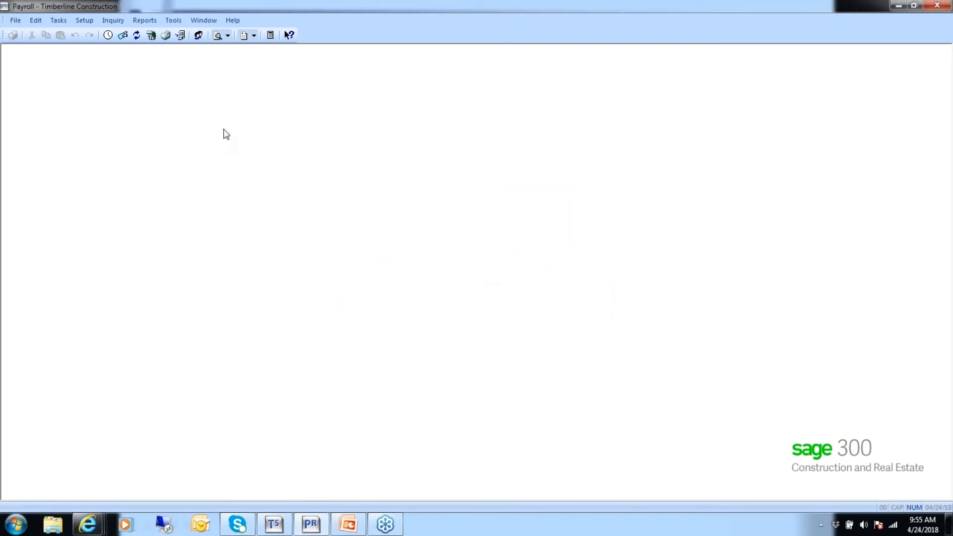
Open Recalculate Subject-to for the current transaction file, then cancel it
left_click(173, 20)
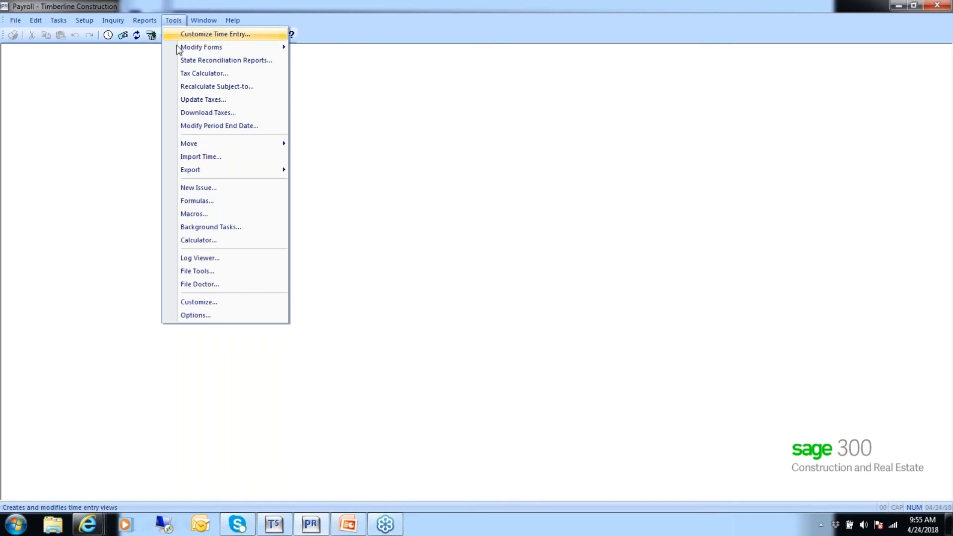
left_click(213, 87)
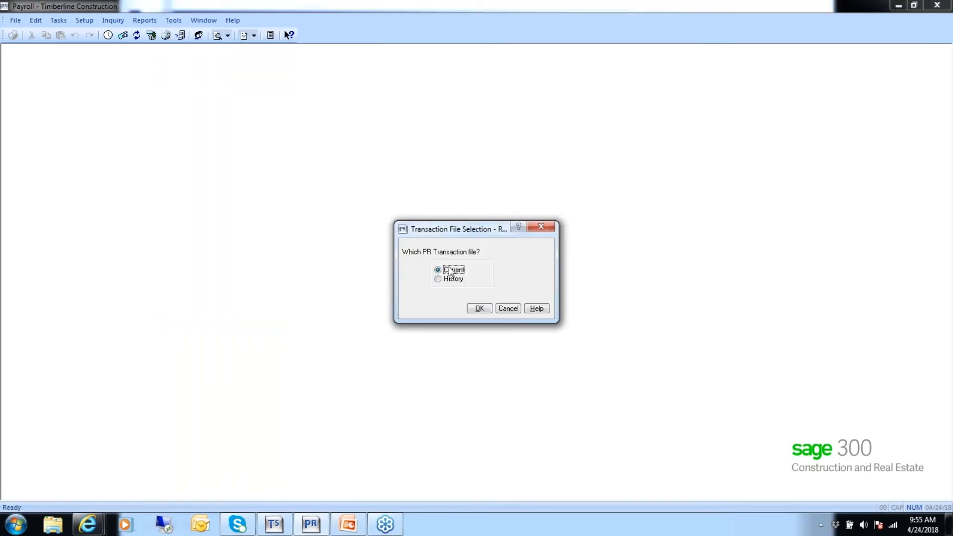
left_click(481, 313)
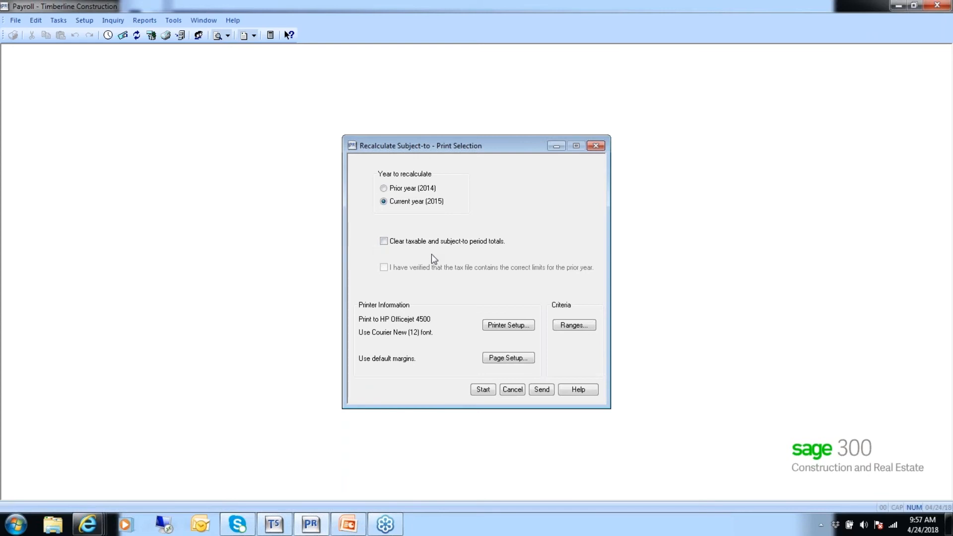
left_click(512, 389)
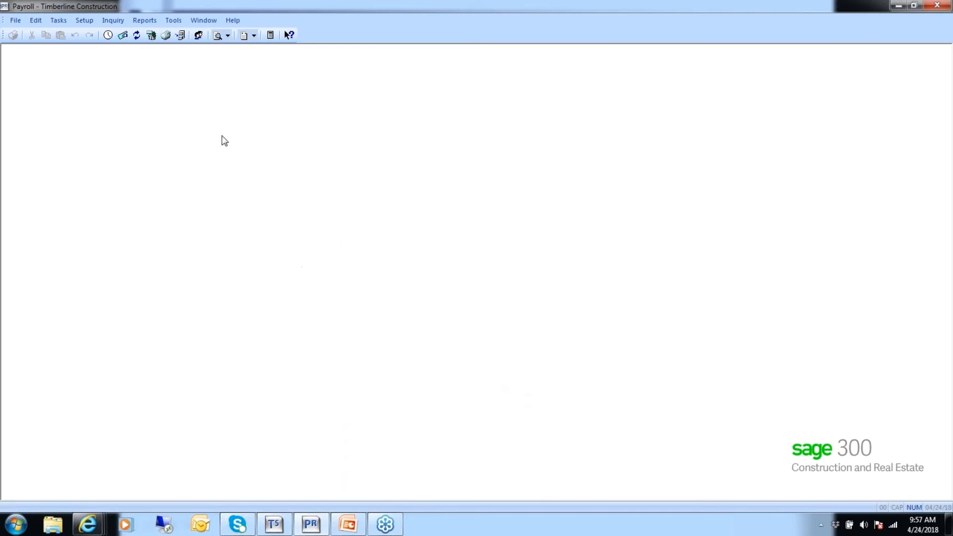
Open Enter Checks, continuing without Service Management data, with a period begin date of 3/31/2015
left_click(58, 21)
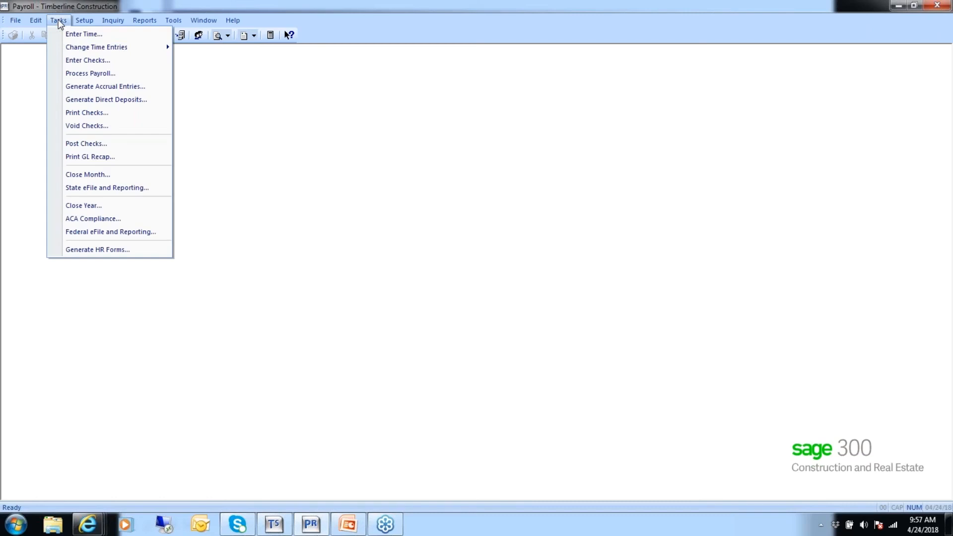
left_click(72, 61)
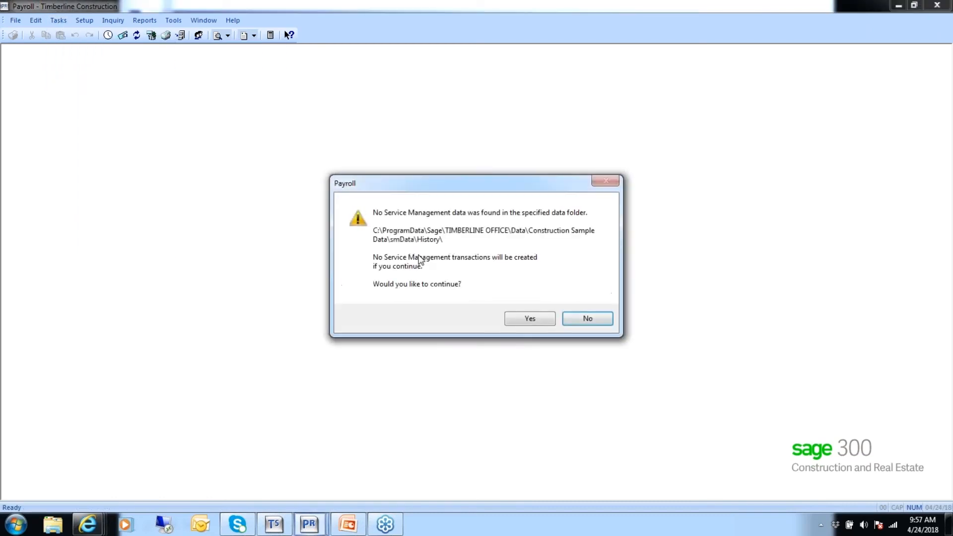
left_click(527, 319)
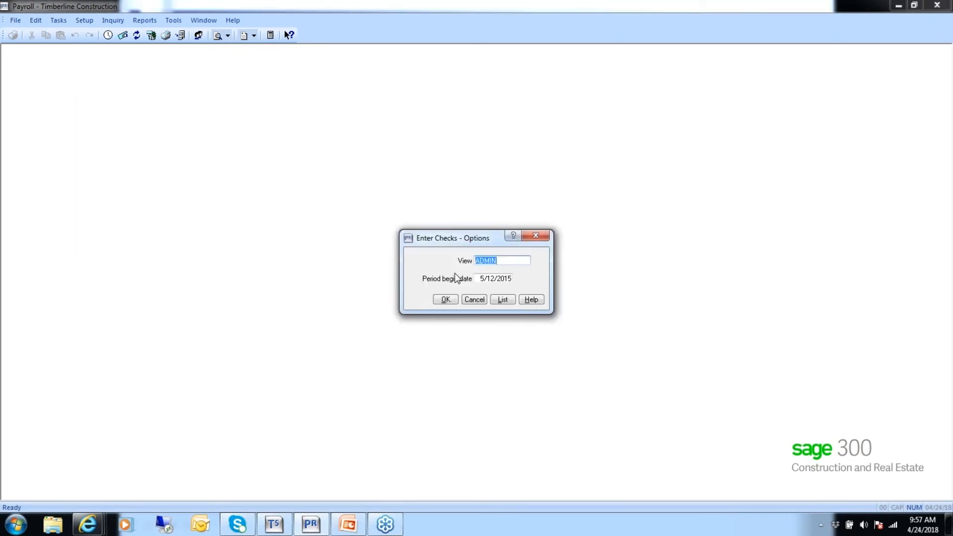
left_click(478, 280)
type("030118")
key("Return")
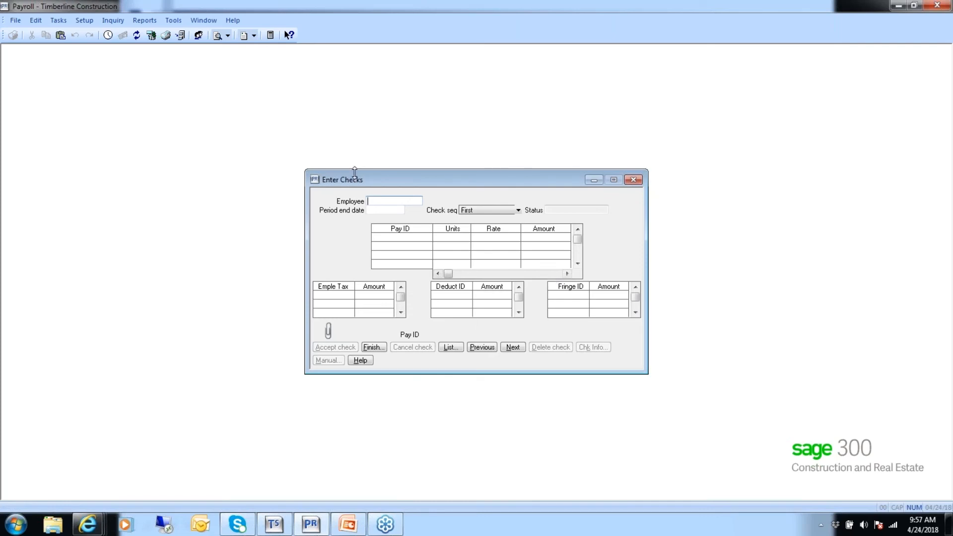
Start a check for employee 101 with a period end date of 3/31/2015
type("101")
key("Tab")
type("0311")
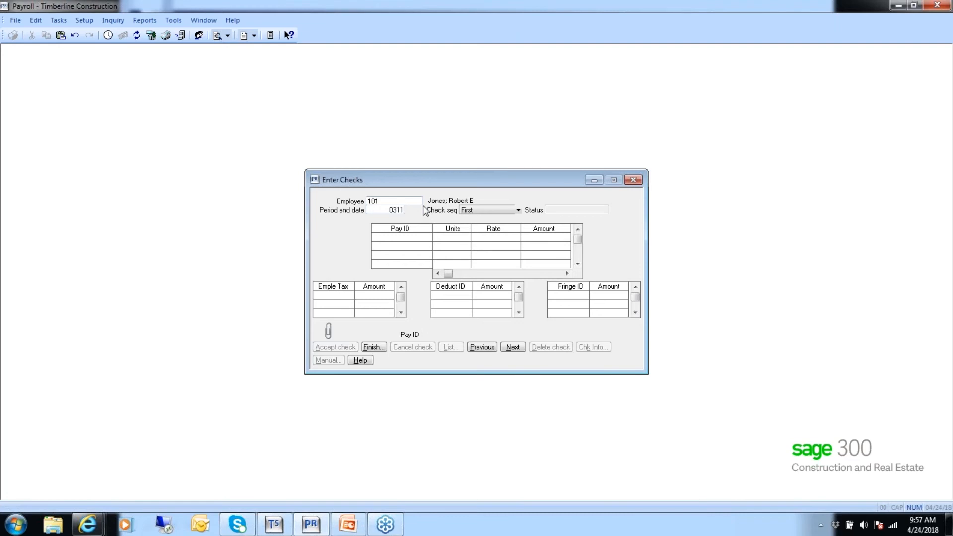
key("BackSpace")
key("BackSpace")
type("311")
key("BackSpace")
type("15")
key("Tab")
key("Tab")
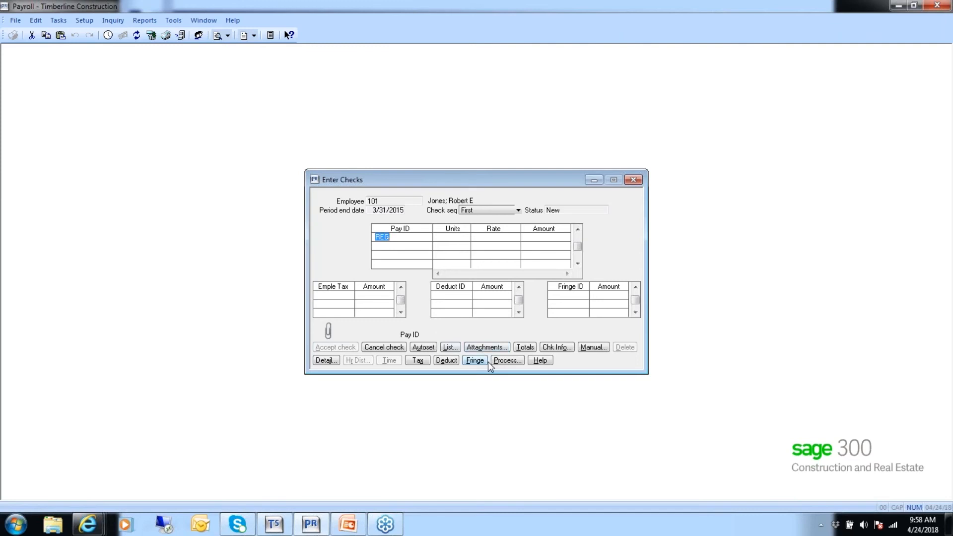
Add employer tax ORSUI_E with an amount of 15.00 to the check and review its check information
left_click(418, 361)
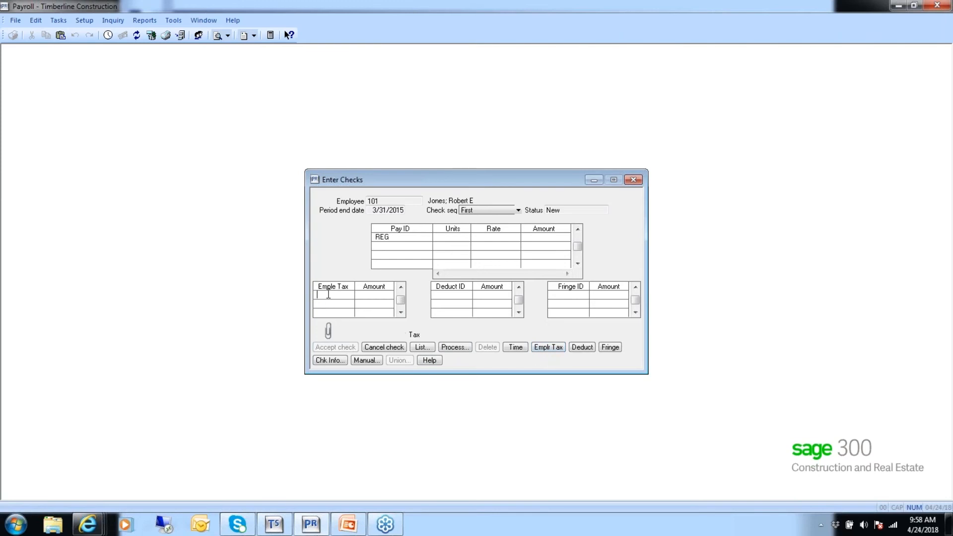
left_click(547, 350)
type("ORE")
type("SUI_E")
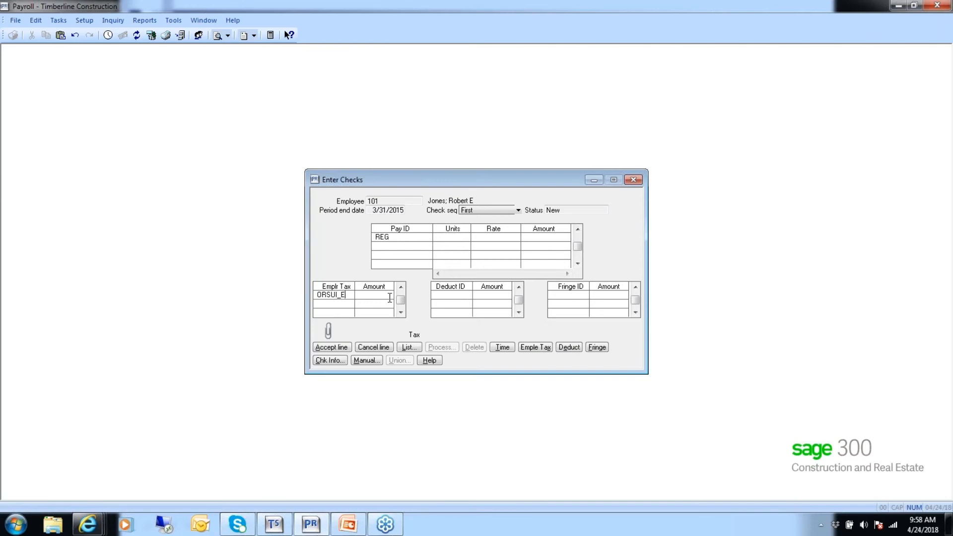
key("Tab")
type("15.00")
key("Tab")
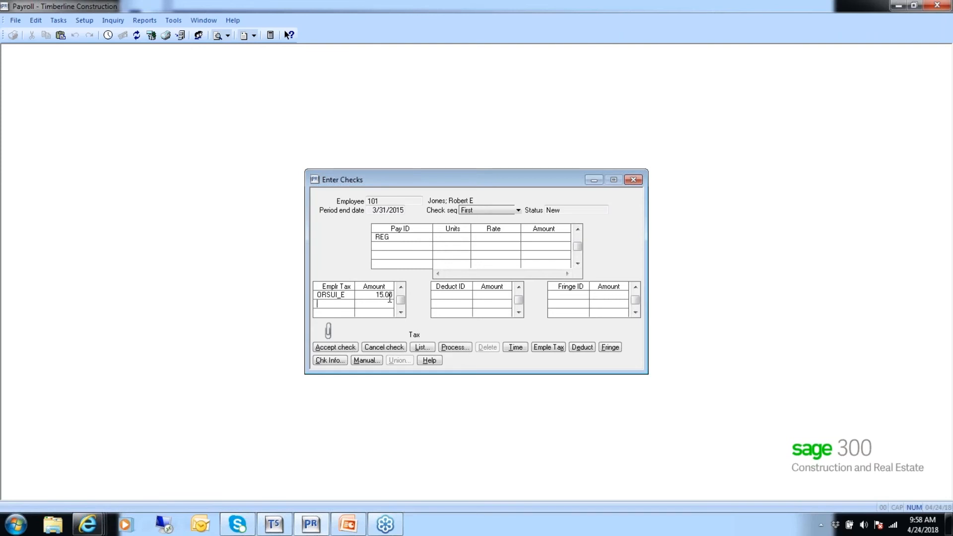
left_click(330, 361)
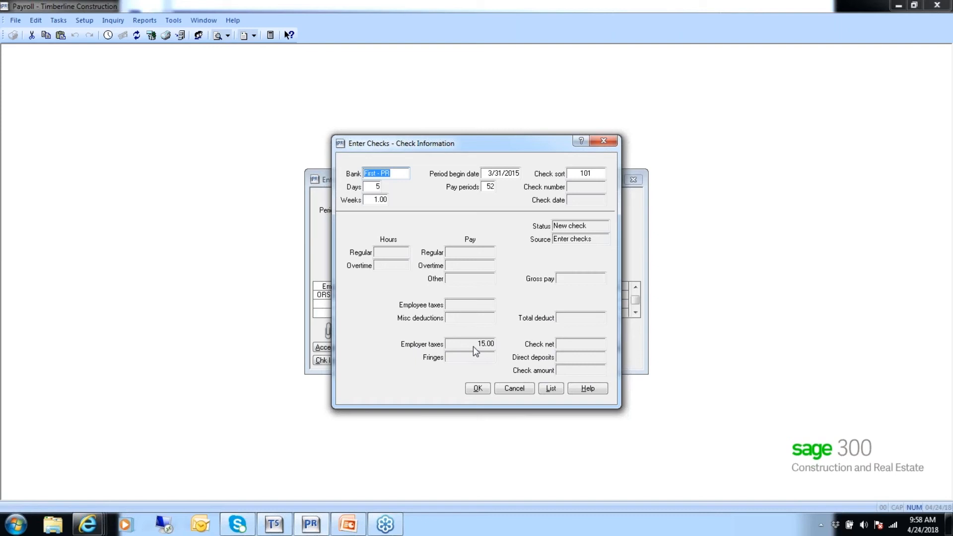
left_click(478, 388)
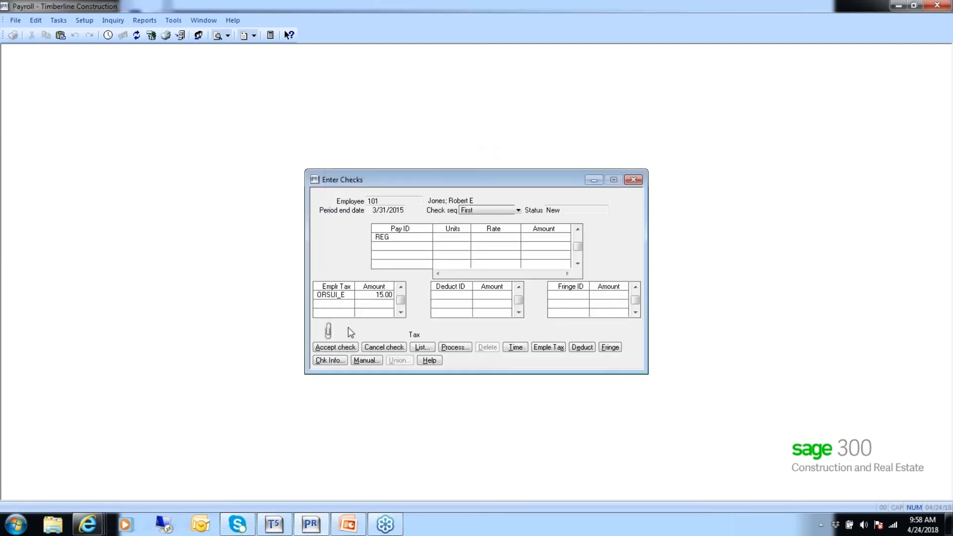
Mark the check as manual with check number 101315 and check date 3/31/2015, continuing past the date warning
left_click(363, 361)
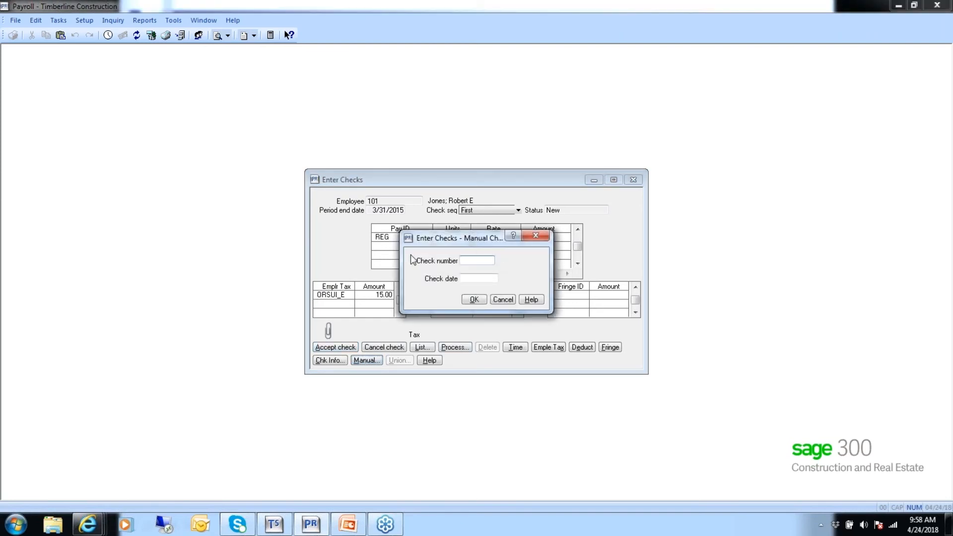
type("101315")
key("Tab")
type("3/31/2015")
key("shift+Tab")
left_click(474, 299)
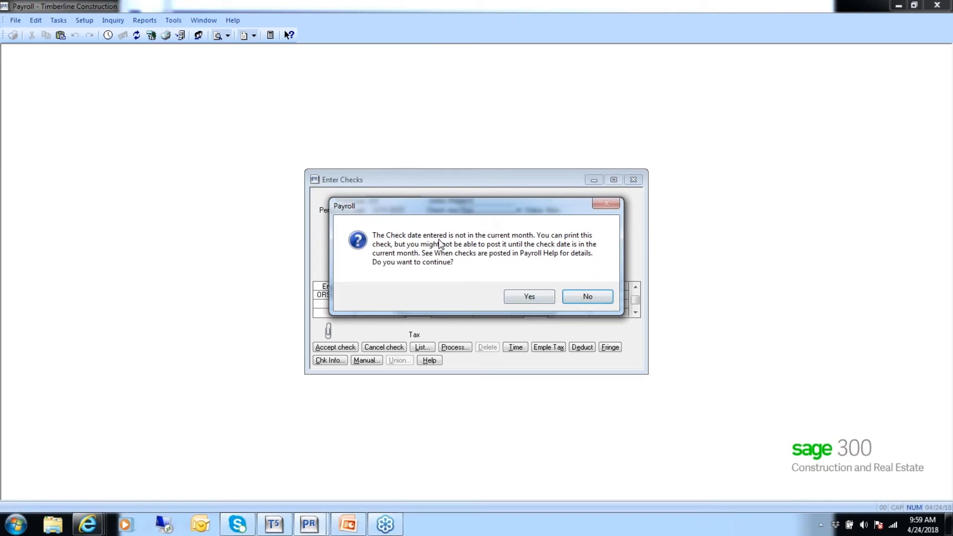
left_click(530, 297)
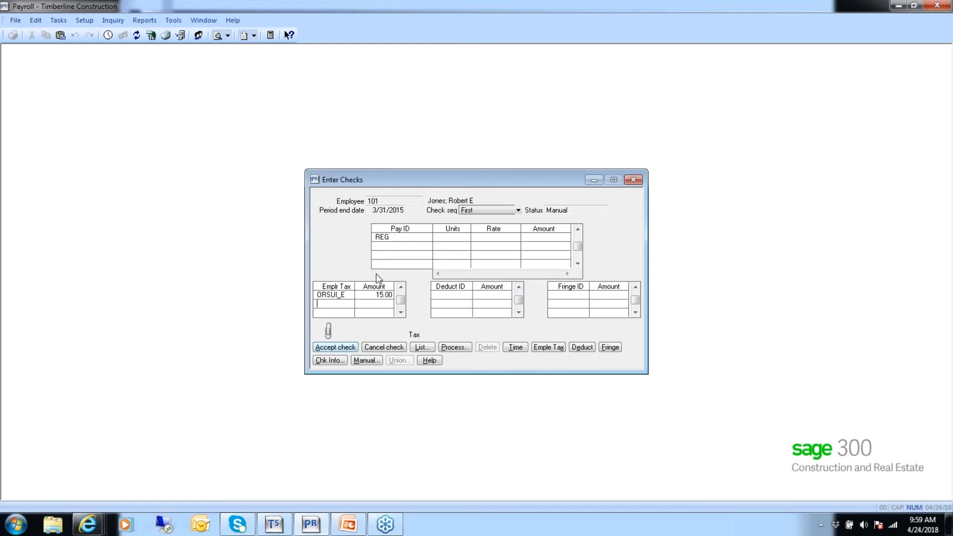
Accept the check and process it through the calculation frequency options
left_click(341, 347)
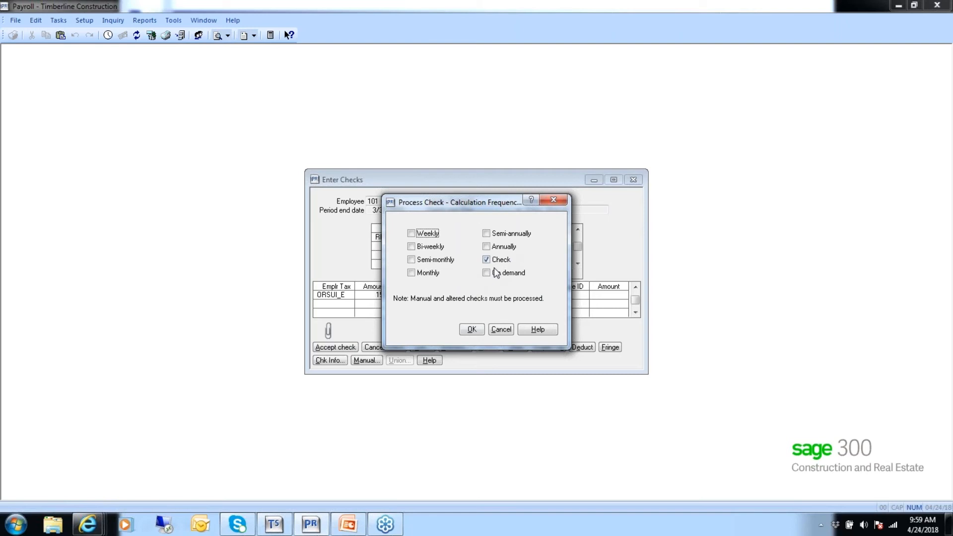
left_click_drag(498, 203, 403, 198)
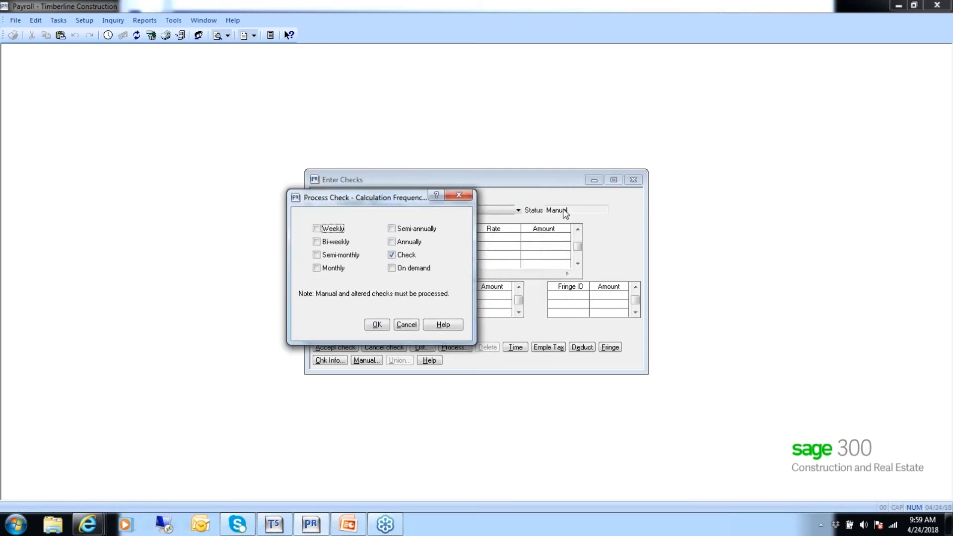
left_click(391, 254)
left_click(377, 325)
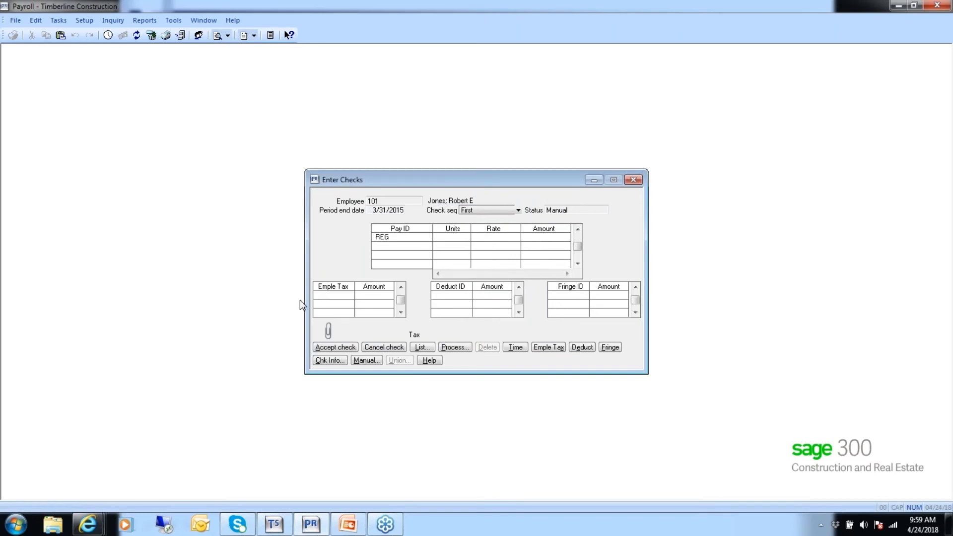
Review the check information, accept the check, then finish check entry and start printing
left_click(326, 361)
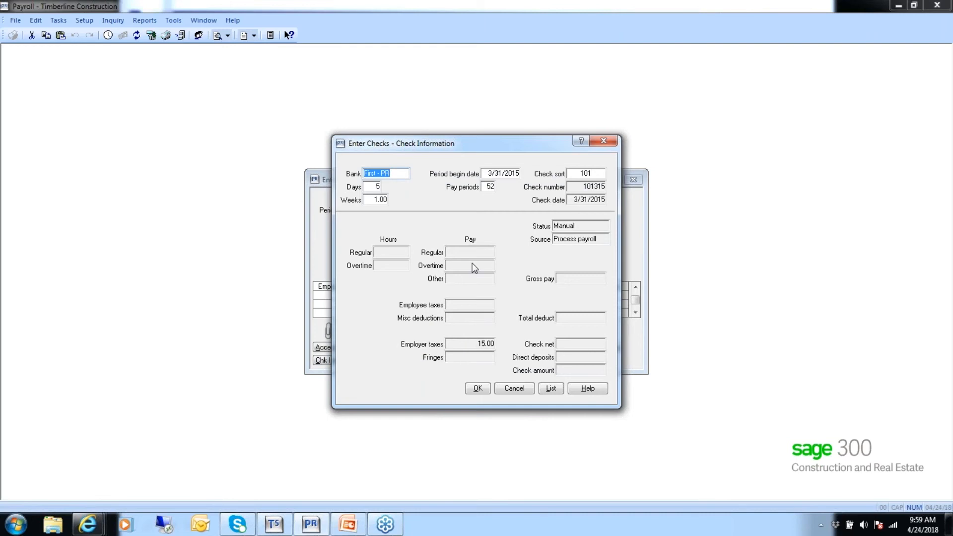
left_click(476, 388)
left_click(336, 347)
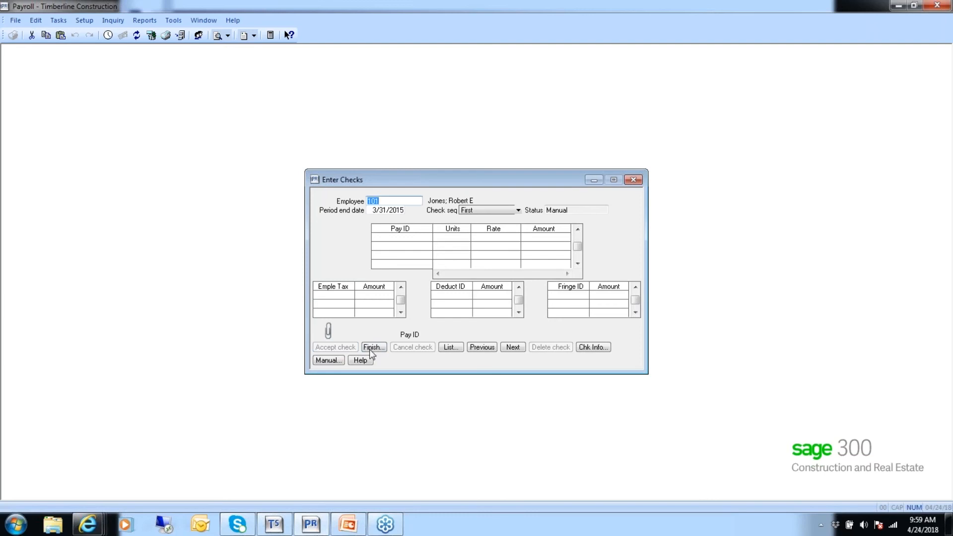
left_click(370, 349)
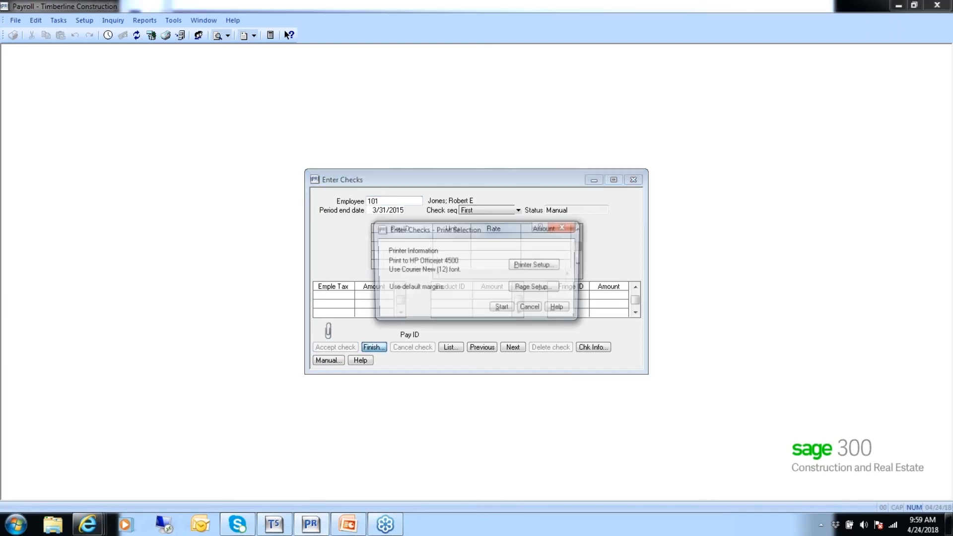
left_click(502, 308)
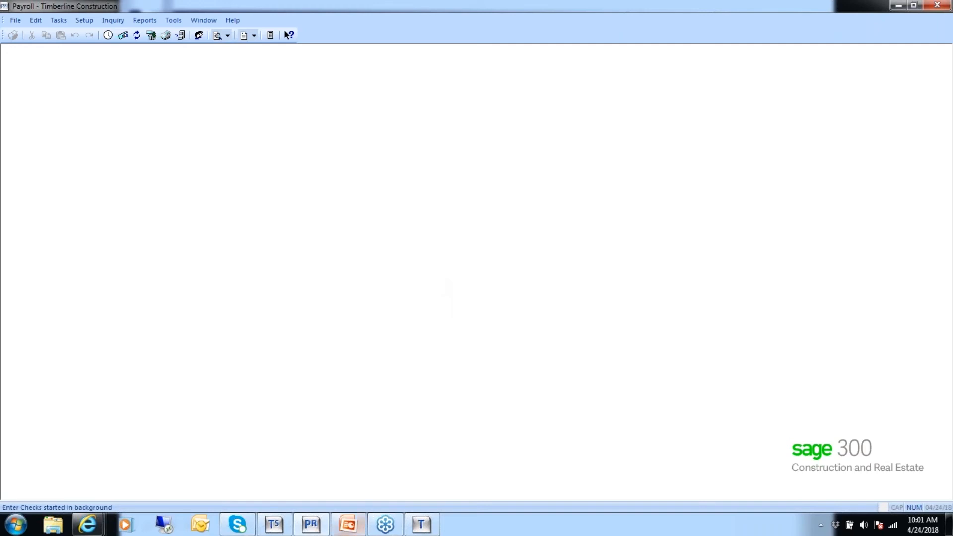
mouse_move(353, 531)
left_click(329, 444)
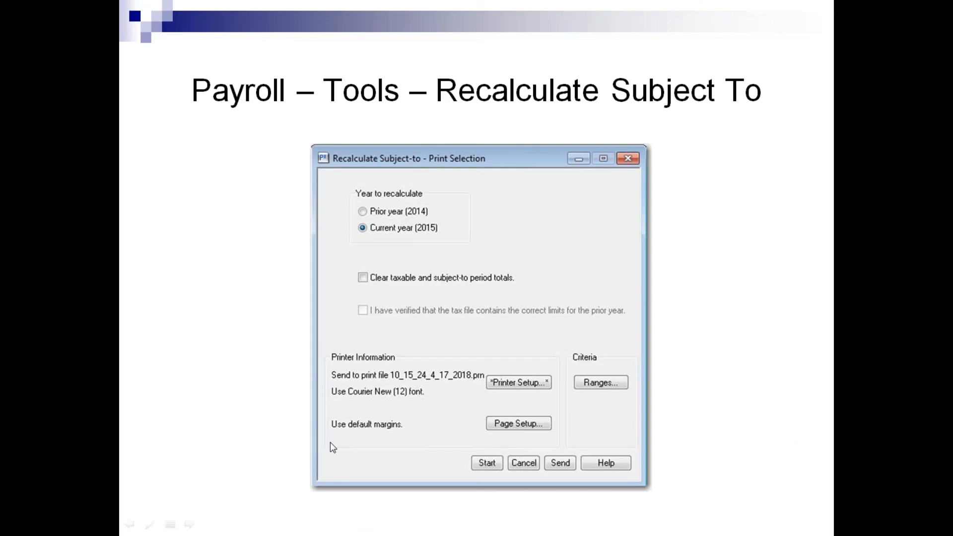
left_click(316, 435)
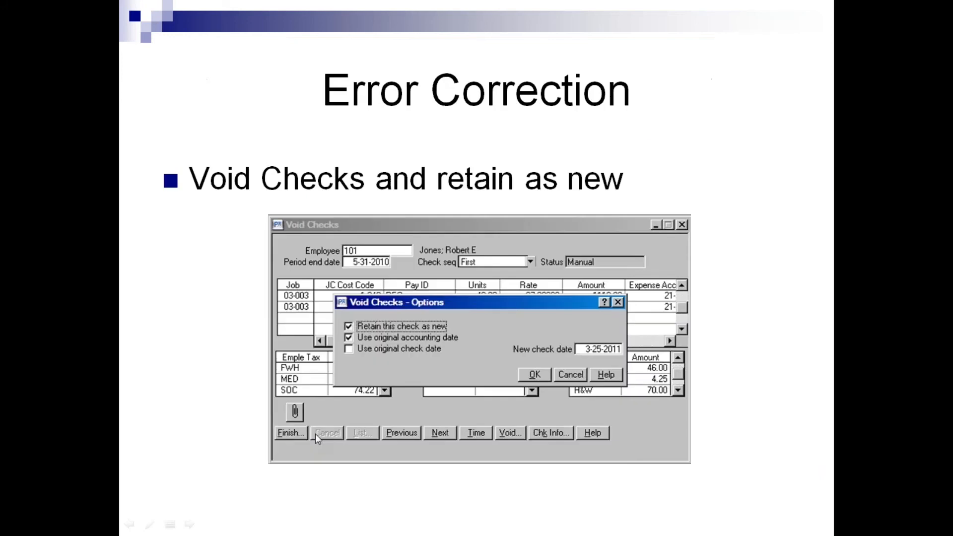
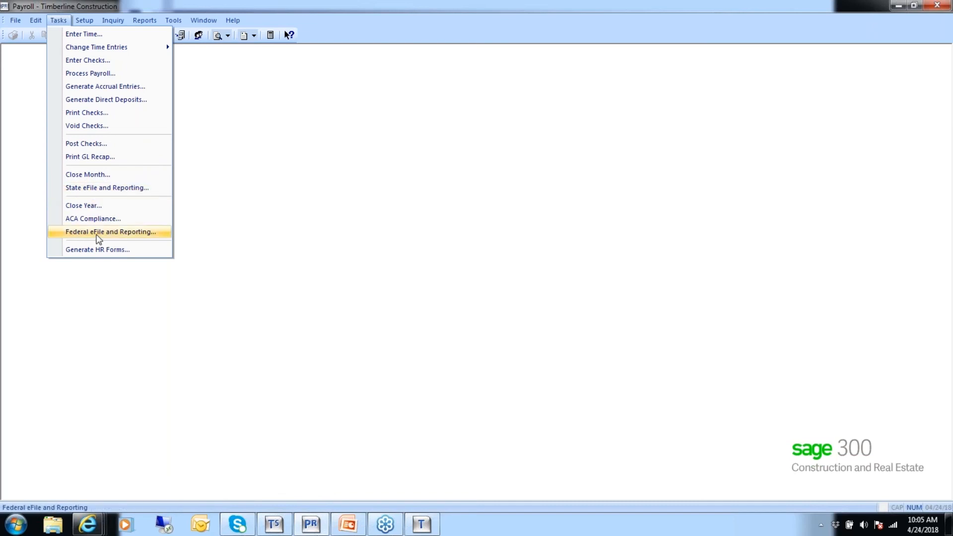
Open State eFile and Reporting and install the available Aatrix forms update automatically
left_click(110, 189)
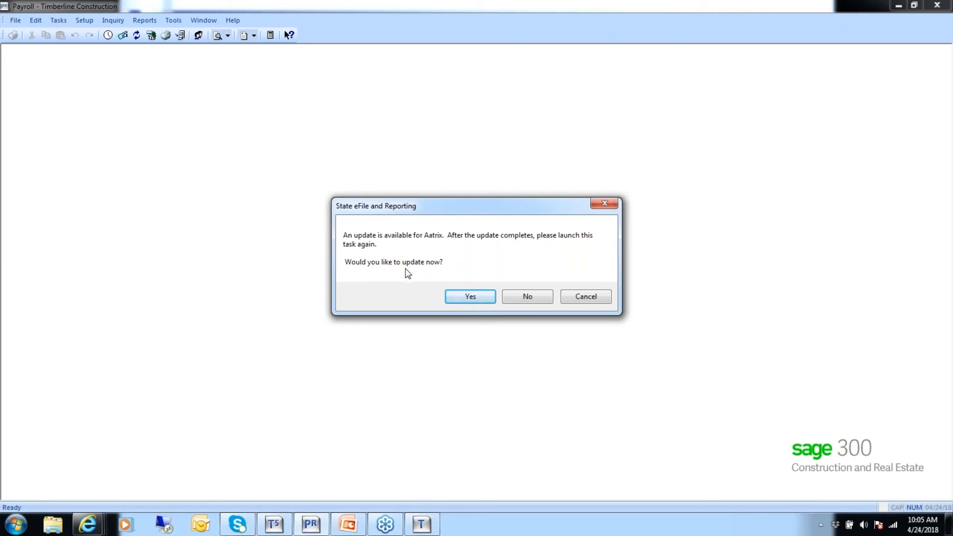
left_click(471, 296)
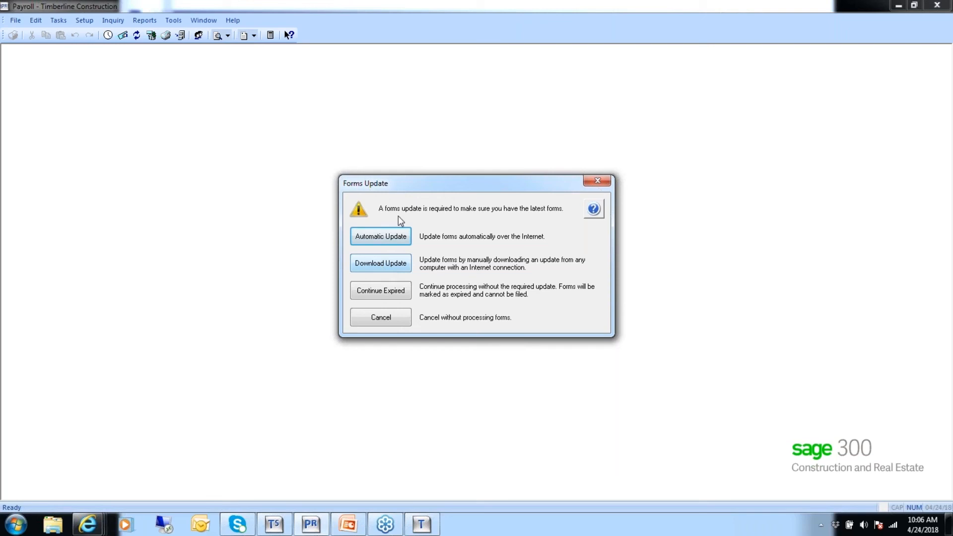
left_click(382, 235)
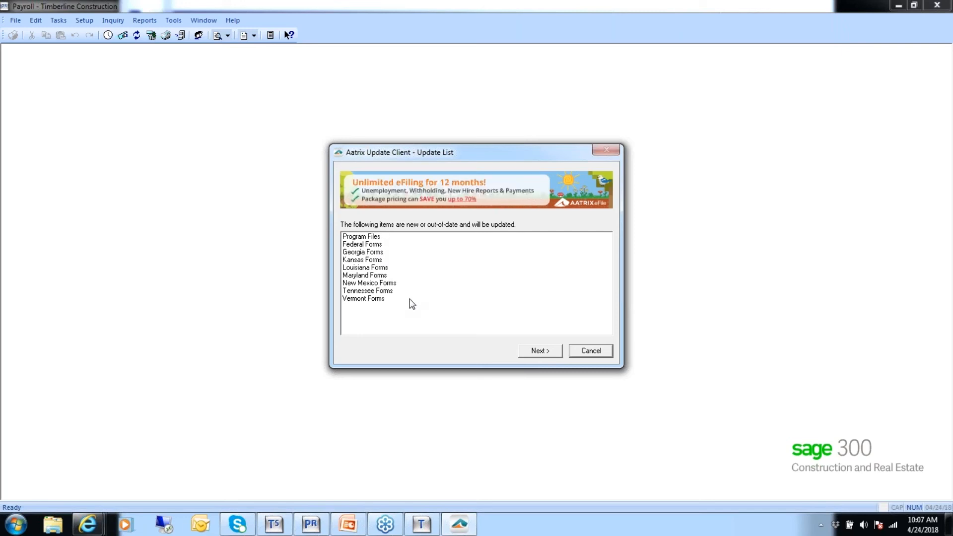
left_click(542, 351)
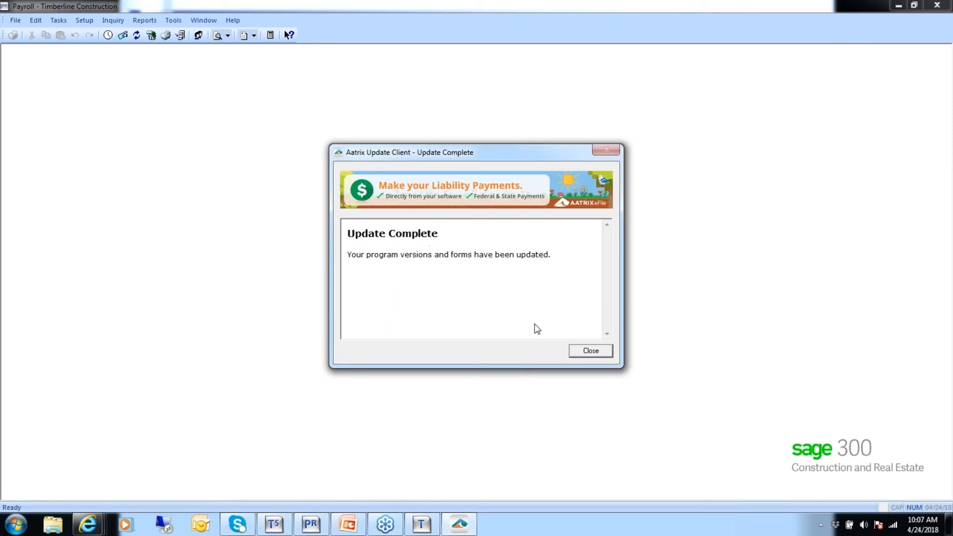
left_click(590, 351)
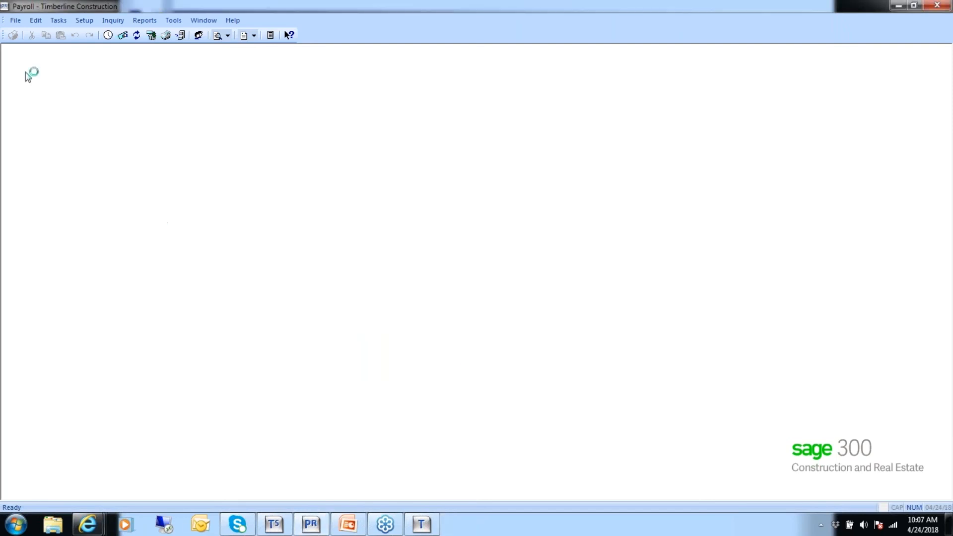
Reopen State eFile and Reporting and choose the OR OQ/132 Reports for 1st Quarter 2015
left_click(58, 23)
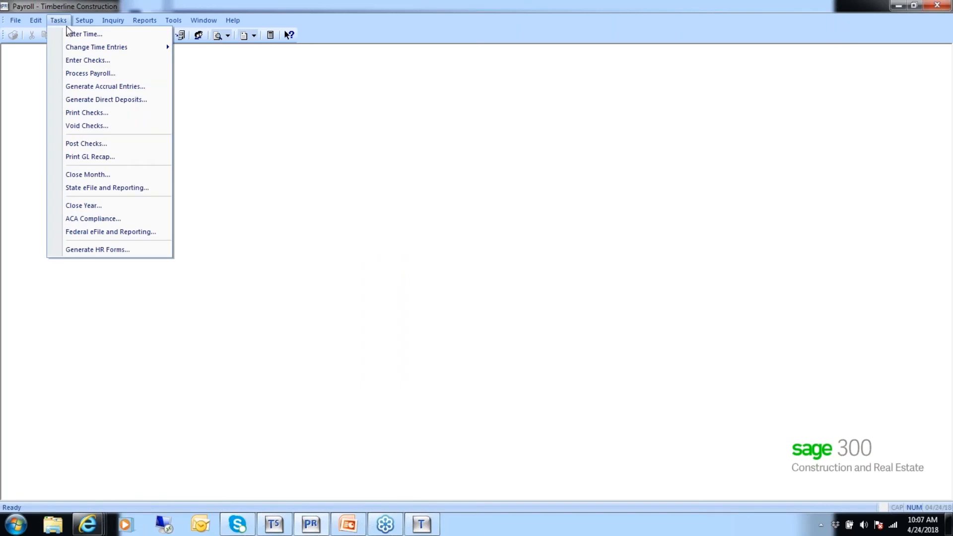
left_click(110, 188)
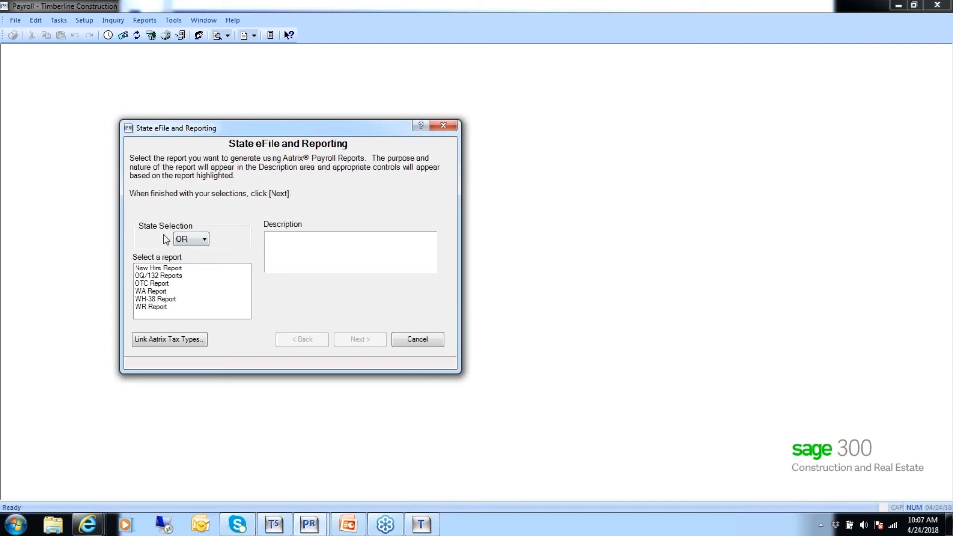
left_click(204, 239)
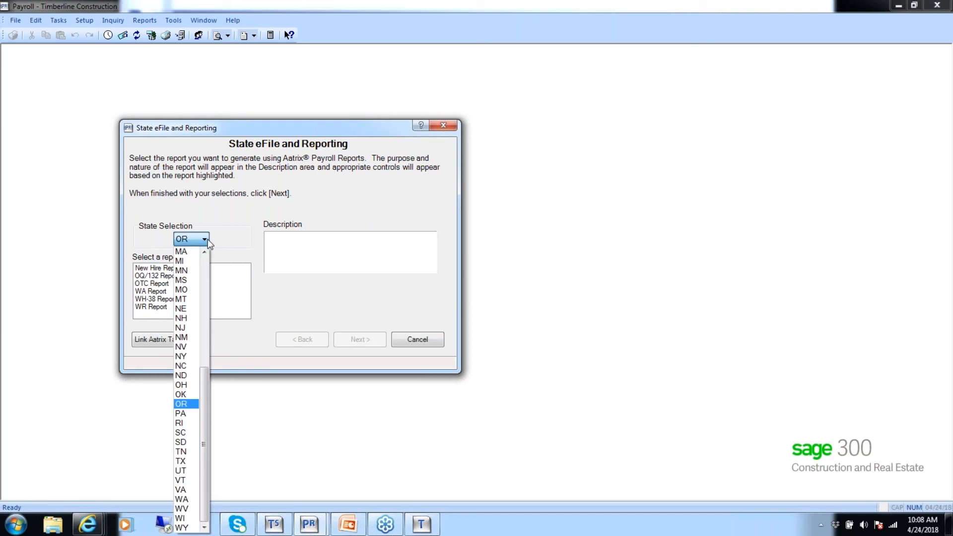
left_click(186, 404)
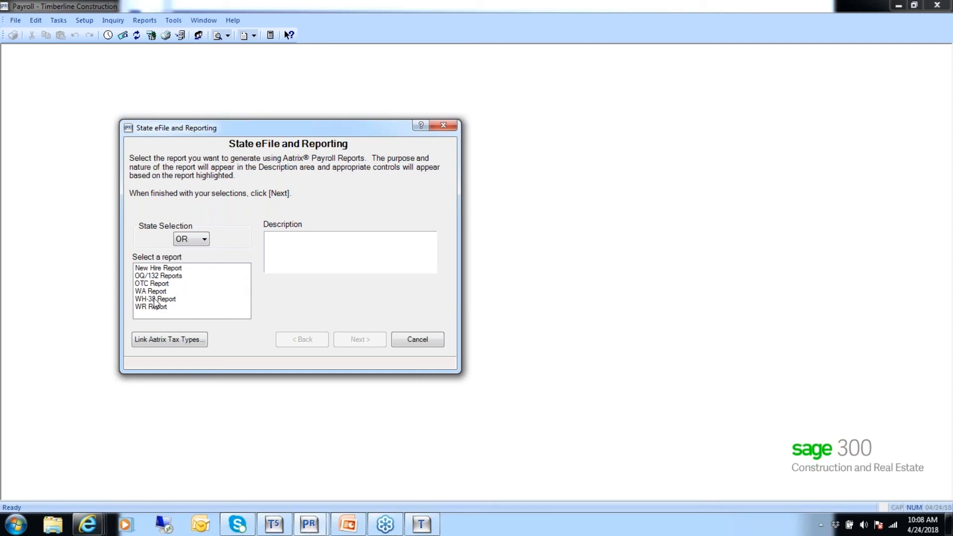
left_click(160, 275)
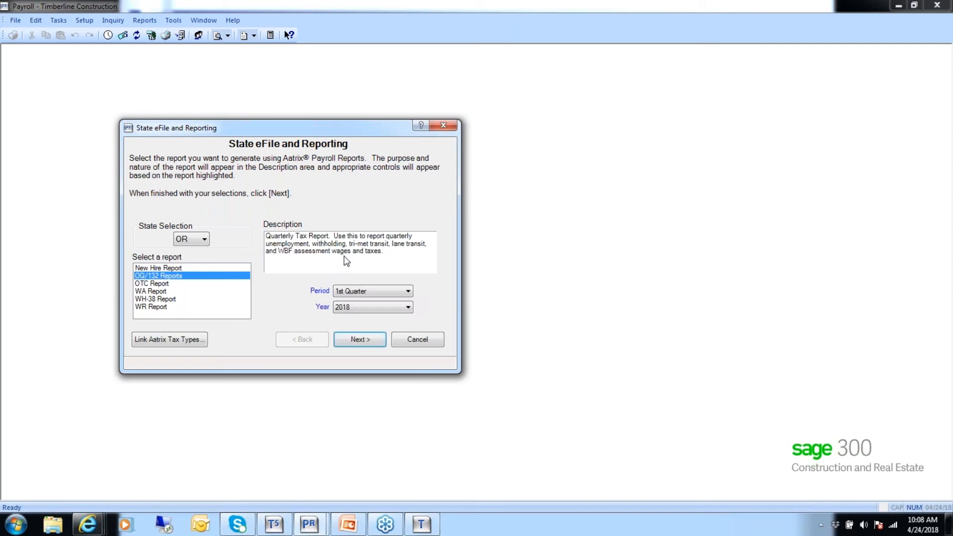
left_click(407, 306)
left_click(359, 341)
left_click(377, 339)
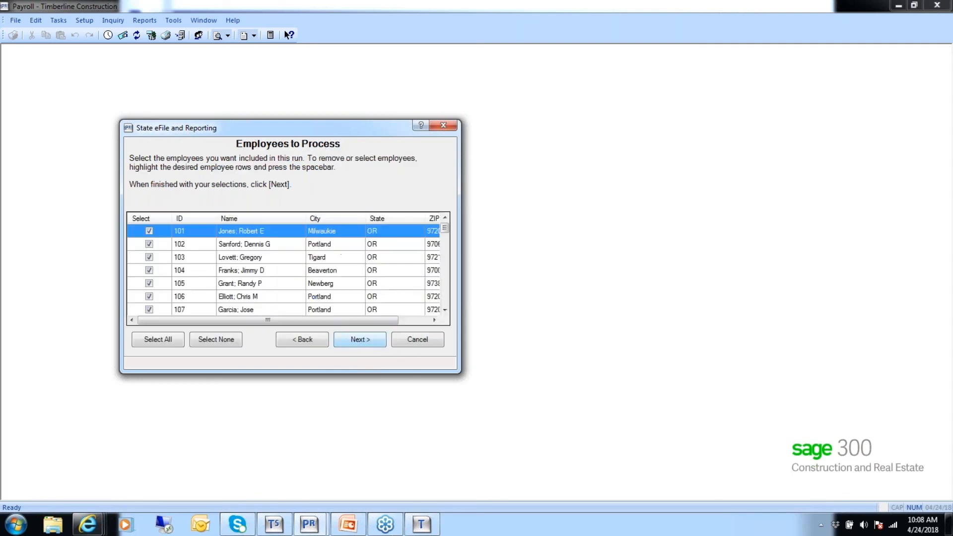
Limit the employees to process to 101, 102 and 103, then generate the state report
left_click(222, 341)
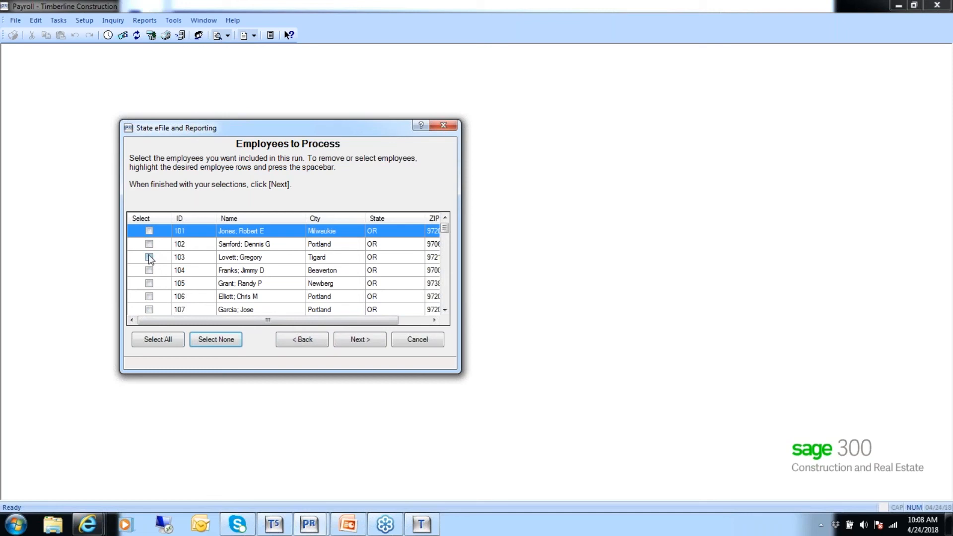
left_click(149, 231)
left_click(149, 245)
left_click(149, 257)
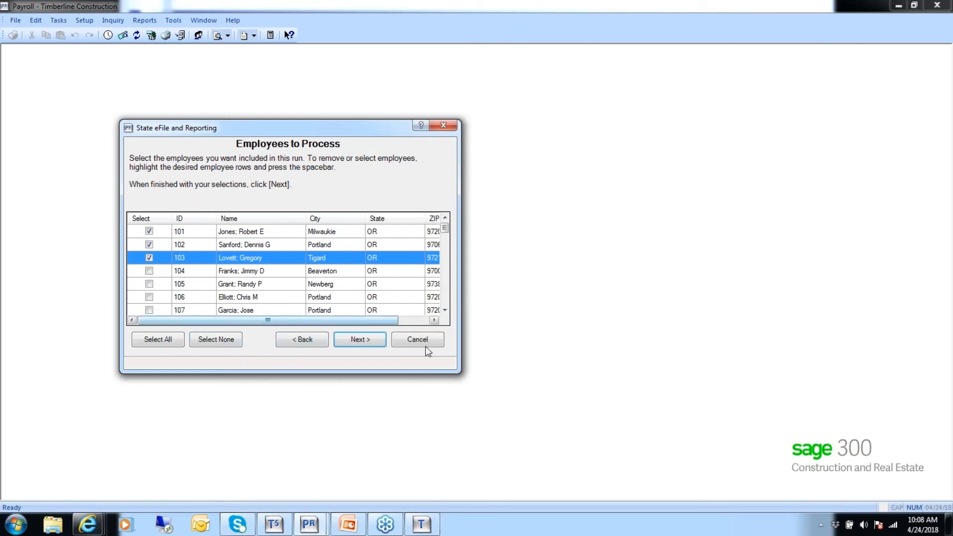
left_click(365, 339)
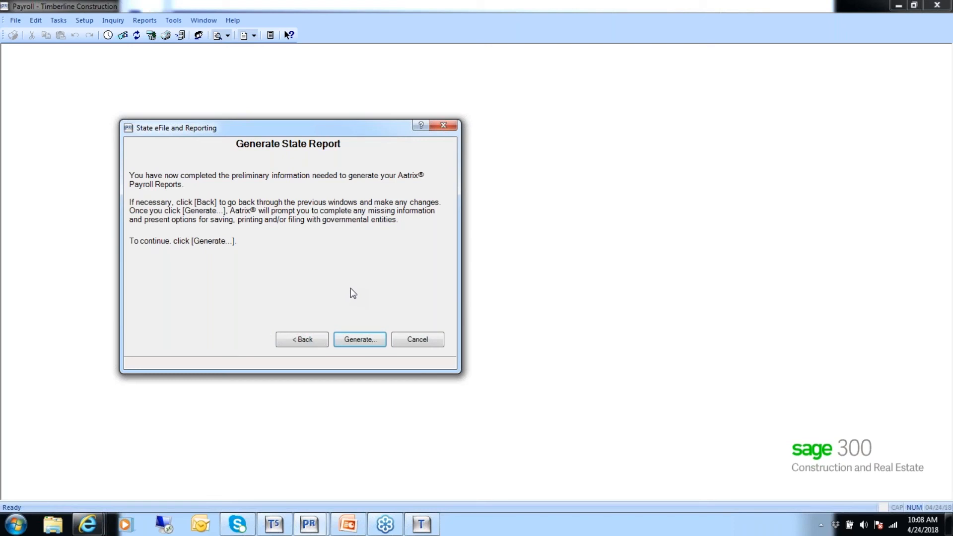
left_click(357, 342)
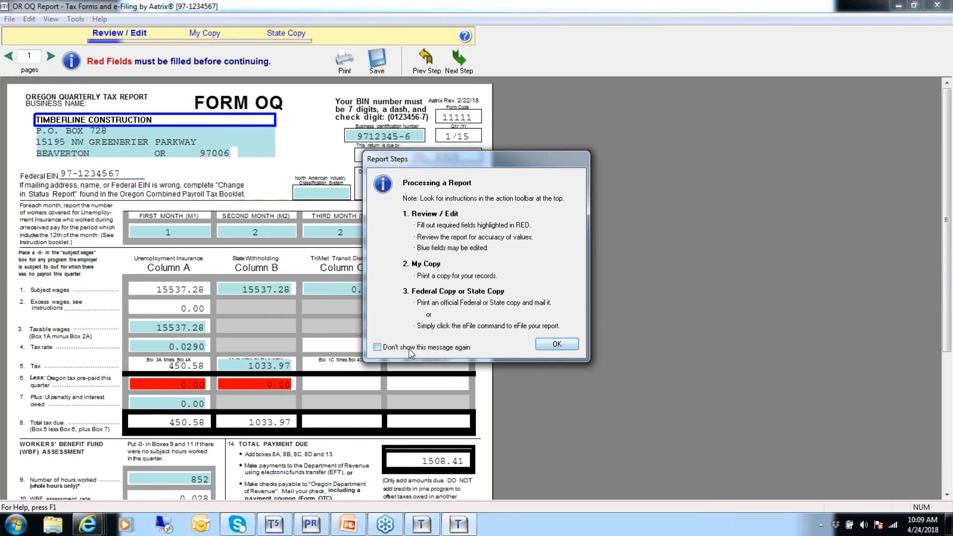
Dismiss the report notices and enter 450.58 as Oregon tax prepaid for unemployment insurance
left_click(557, 344)
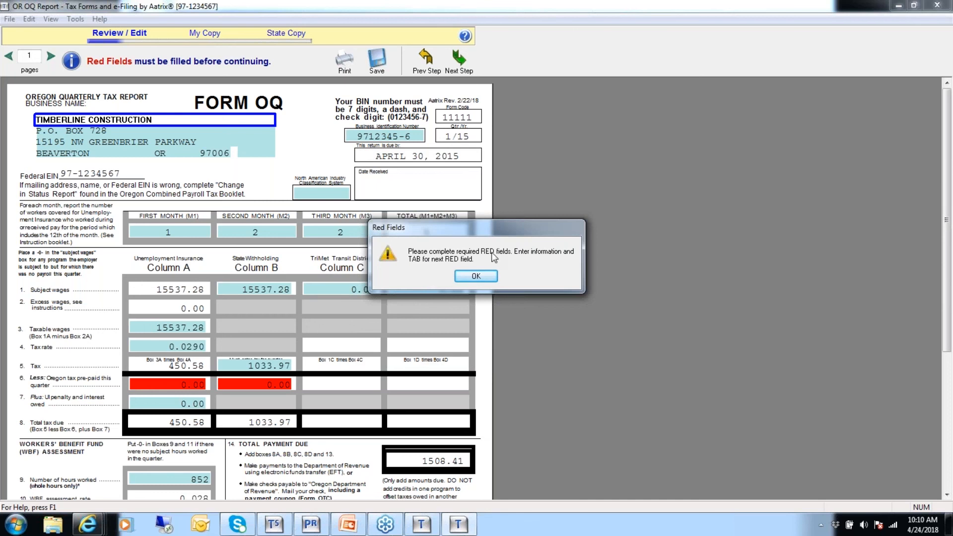
left_click(481, 279)
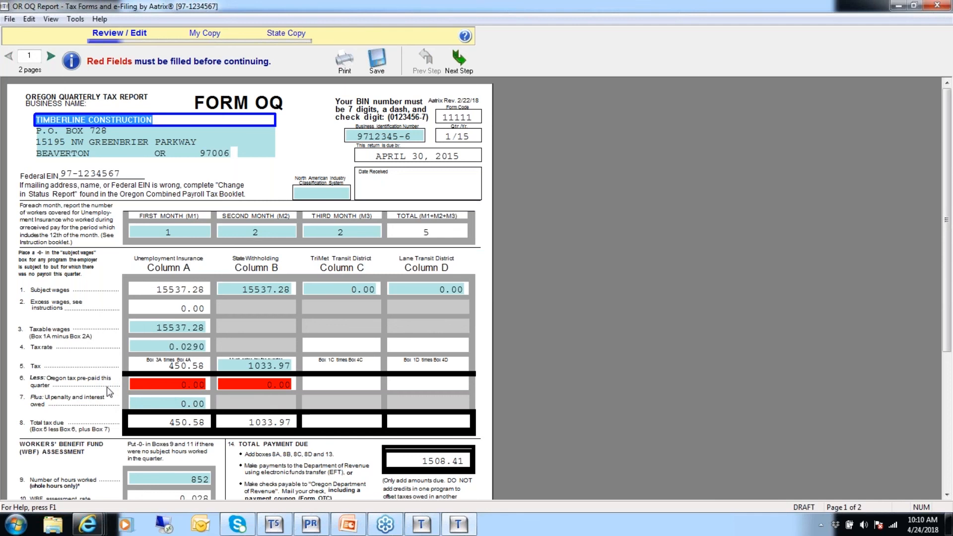
left_click(160, 385)
type("450.")
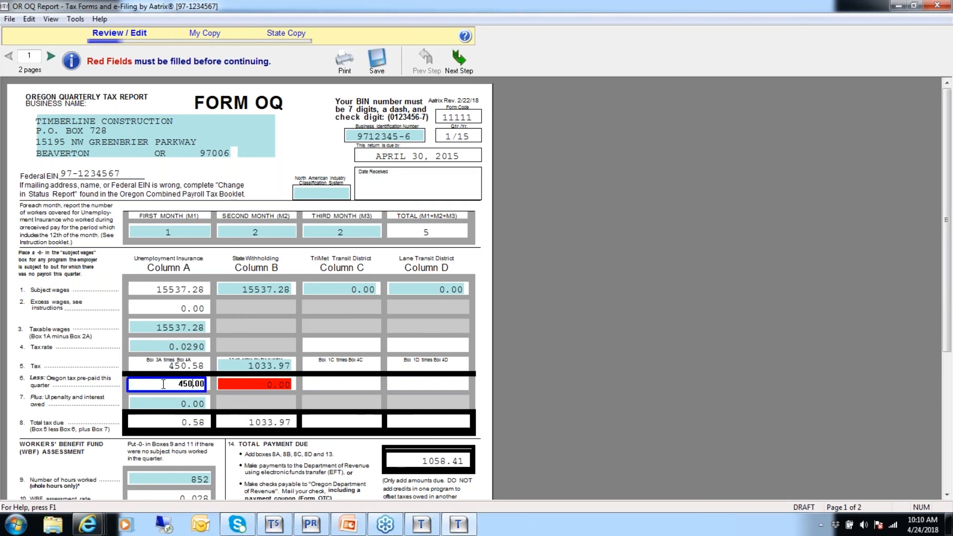
type("58")
Enter 1033.97 as Oregon tax prepaid for state withholding
left_click(259, 383)
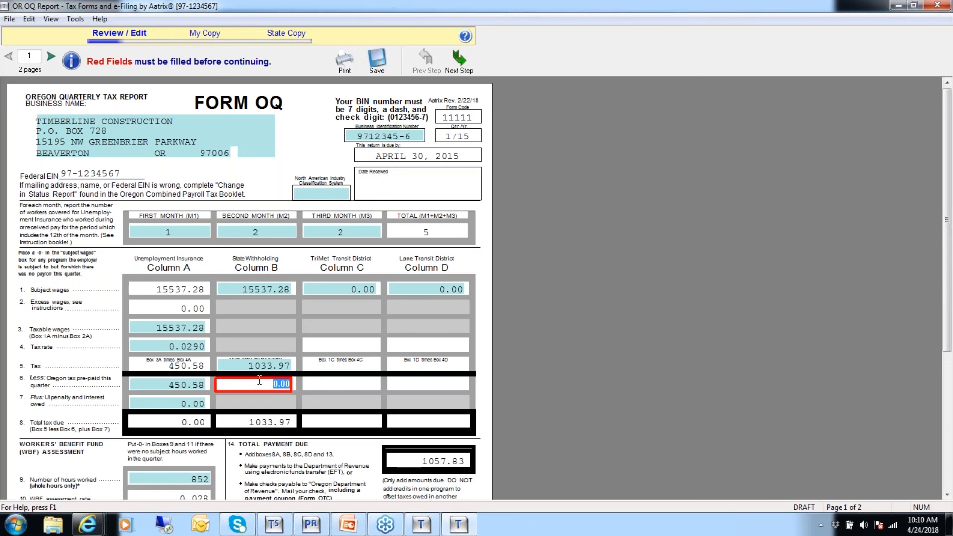
type("1033.9")
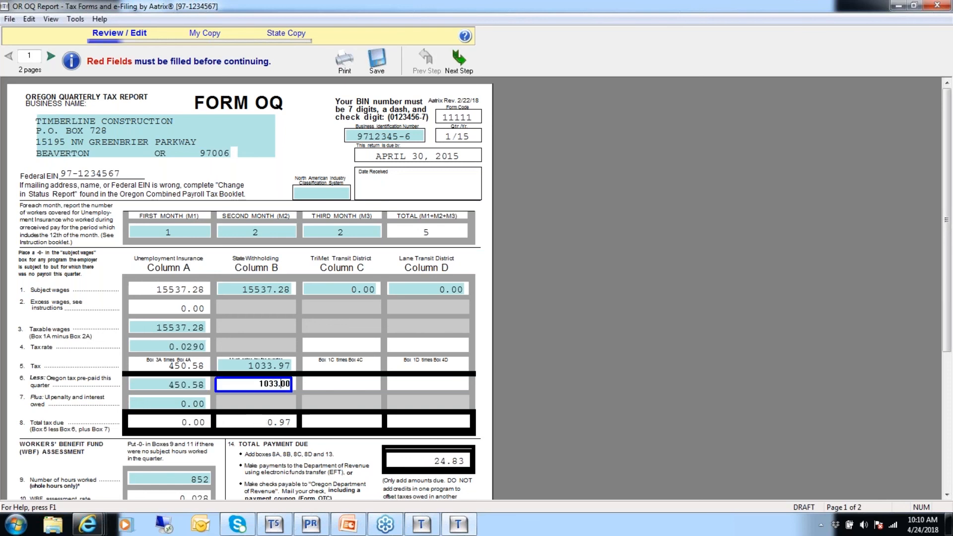
type("7")
Set both WBF assessment prepaid amounts to 0.00
left_click_drag(949, 234, 948, 370)
left_click(50, 339)
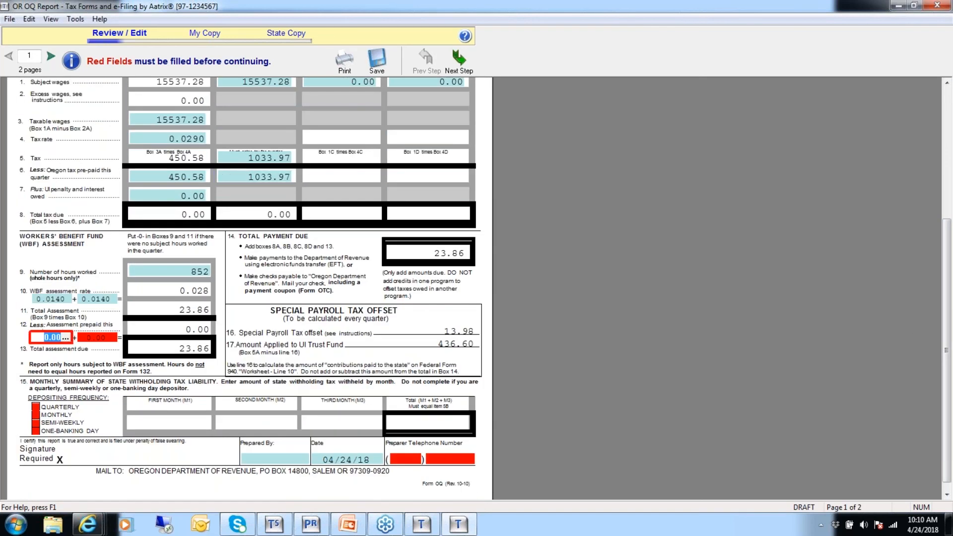
type("0")
left_click(101, 340)
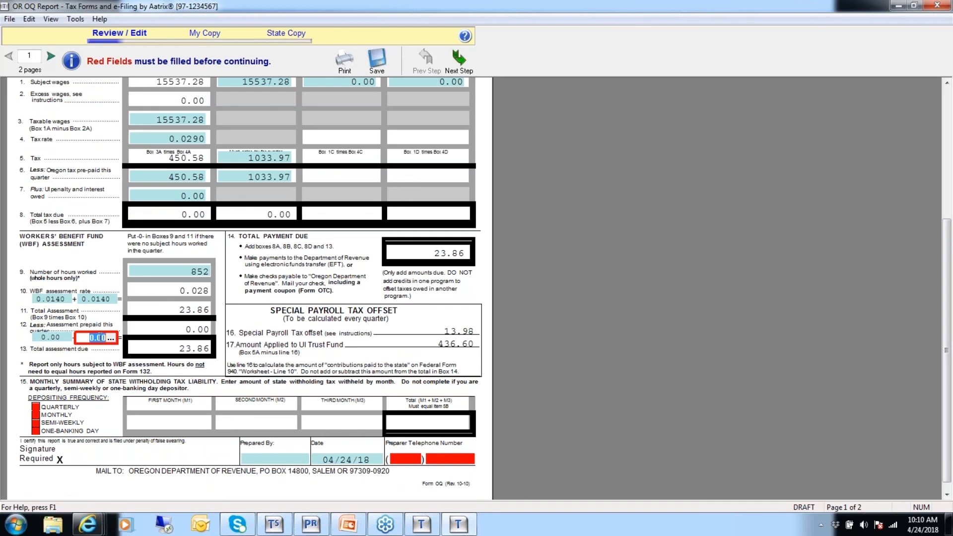
type("0")
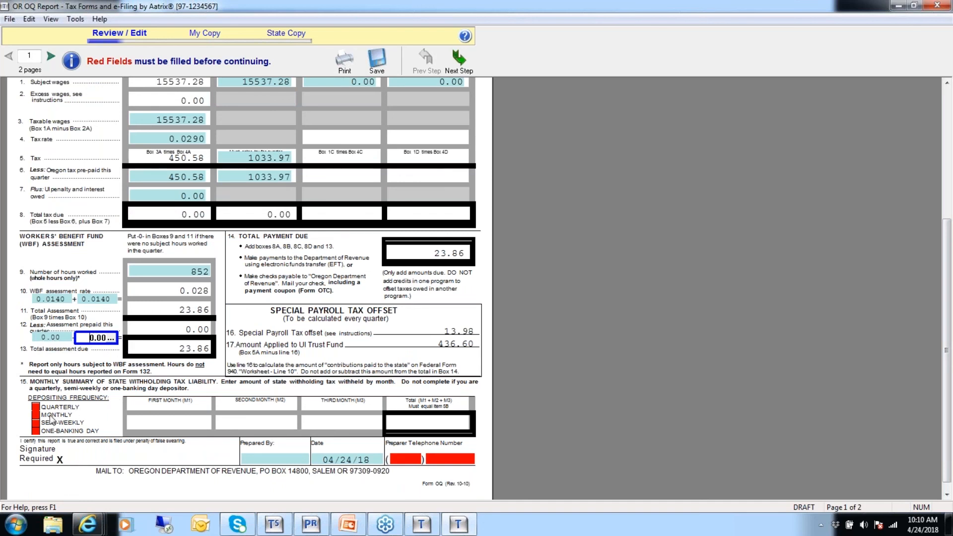
Mark the depositing frequency as monthly and fill in the preparer's telephone number
left_click(36, 416)
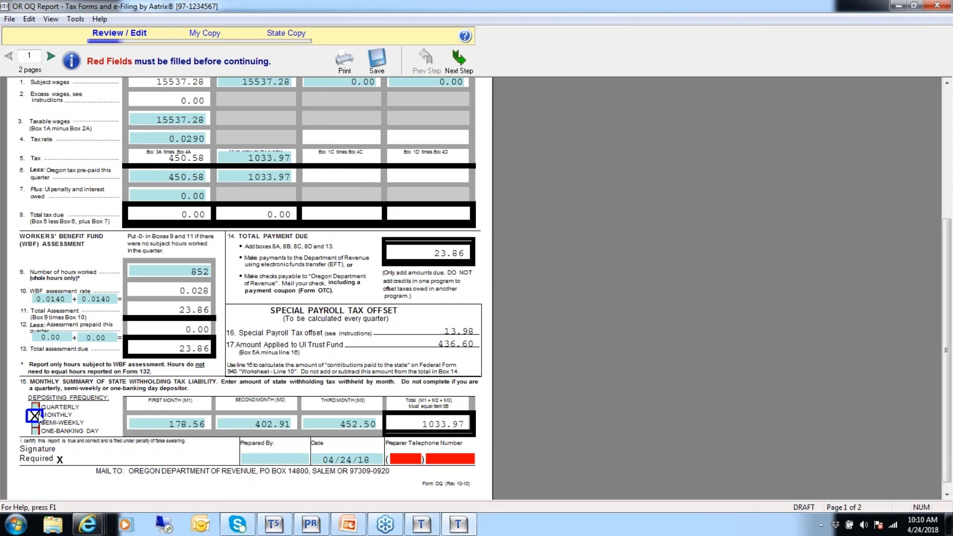
left_click(402, 458)
type("503")
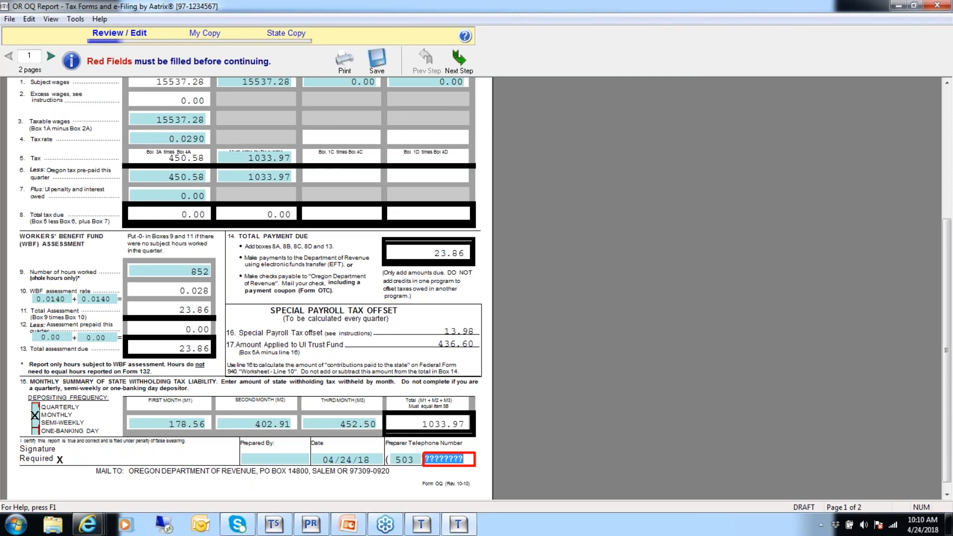
type("33333333")
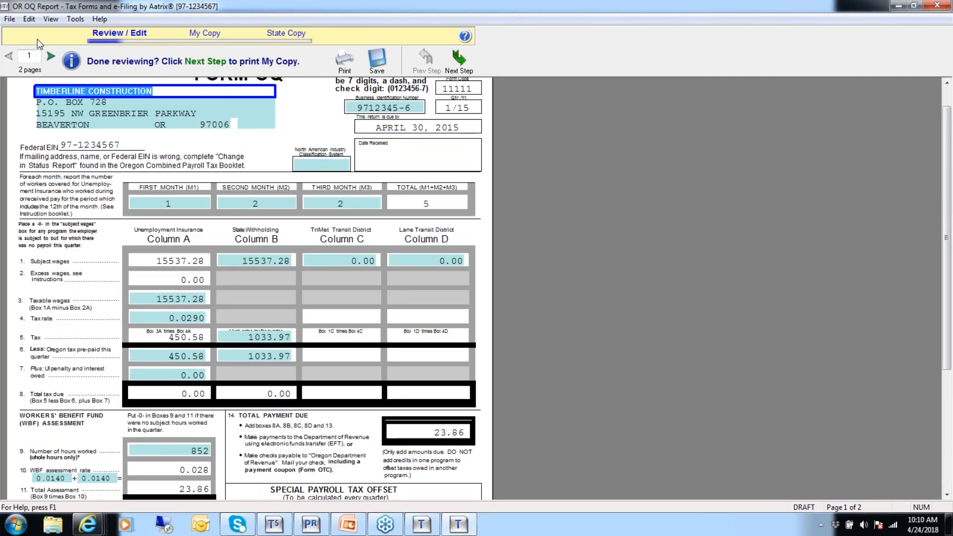
Review the Form 132 employee detail page, then return to Form OQ
left_click(47, 56)
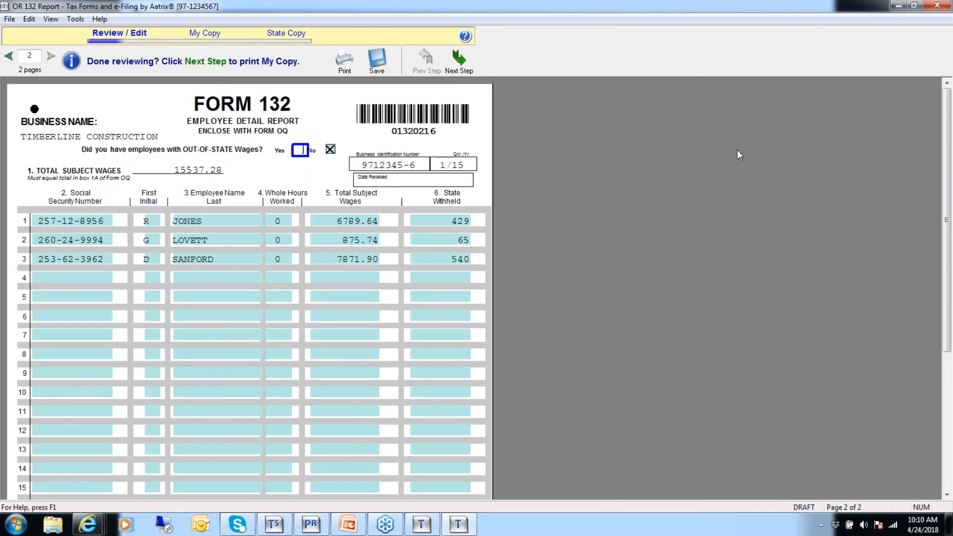
left_click_drag(946, 182, 916, 131)
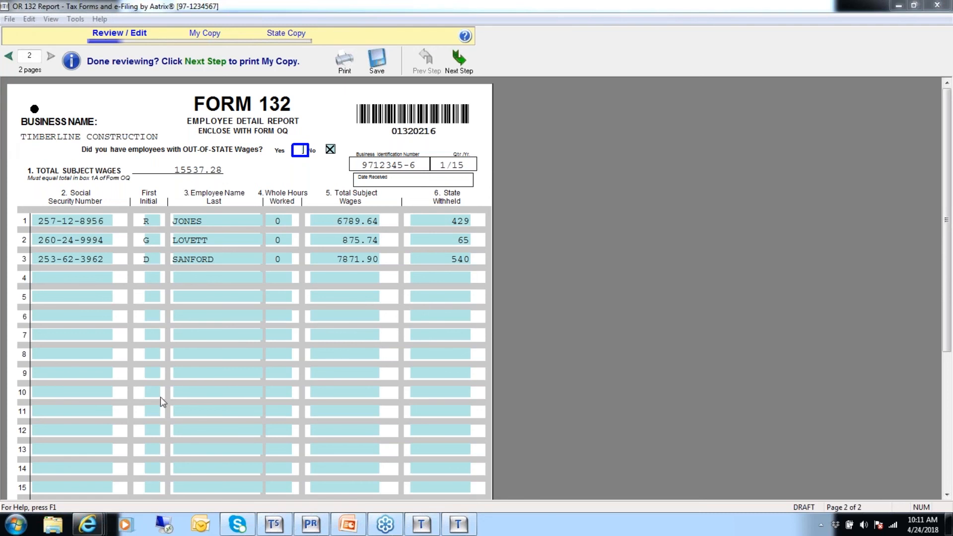
left_click(8, 55)
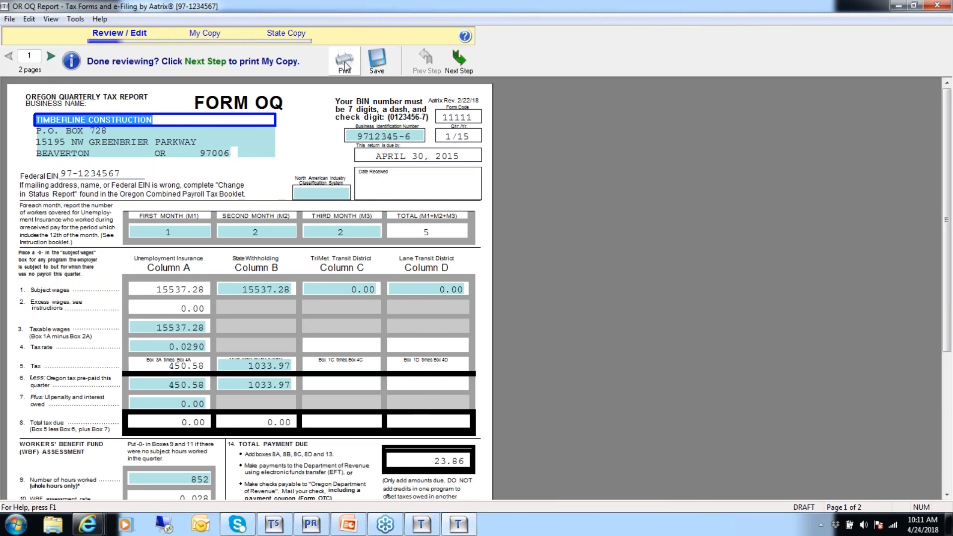
Save the report, move to the next step, acknowledge the notices and agree to the final verification
left_click(379, 66)
left_click(460, 64)
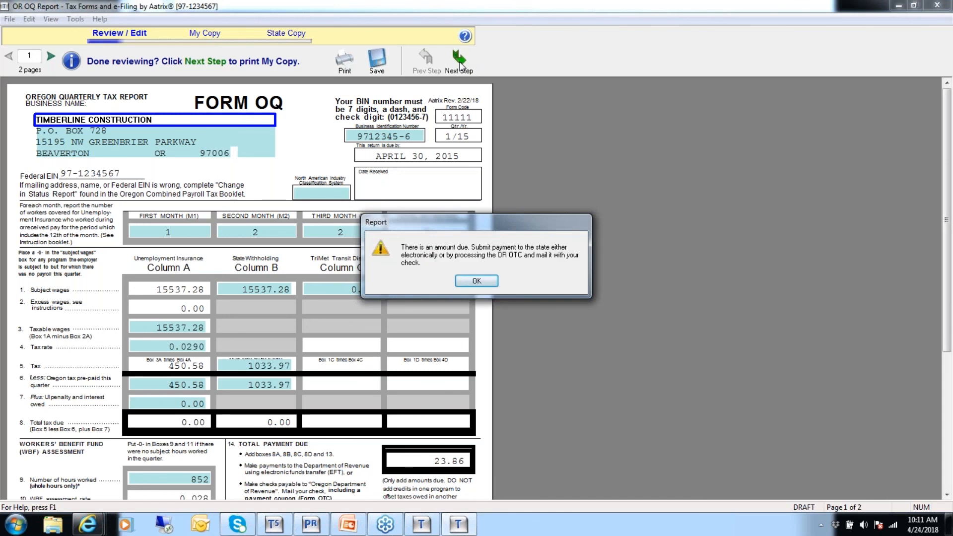
left_click(471, 288)
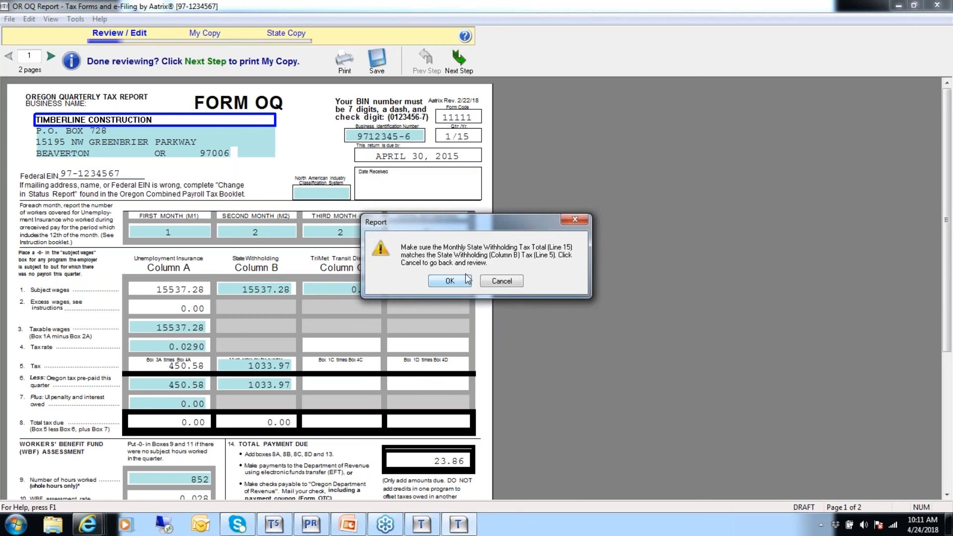
left_click(455, 283)
left_click(455, 281)
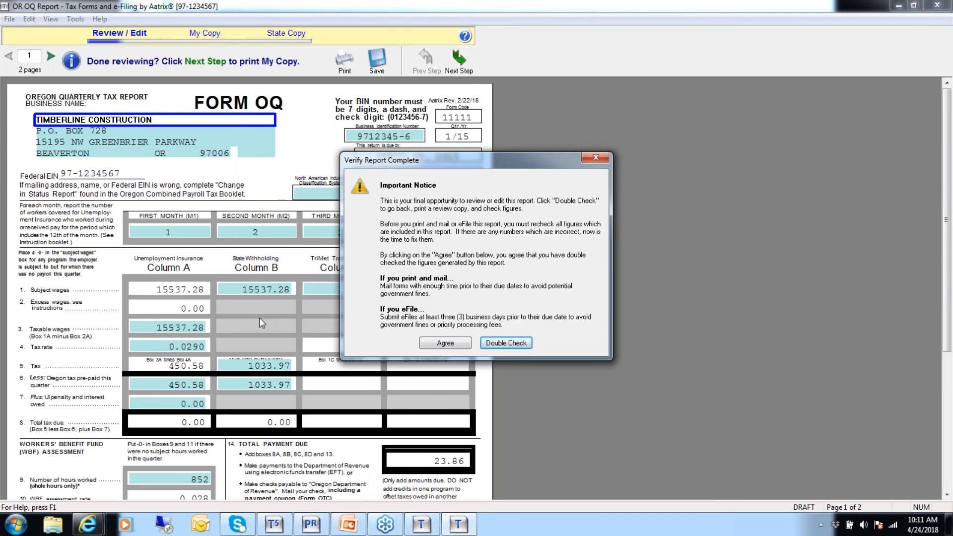
left_click(445, 343)
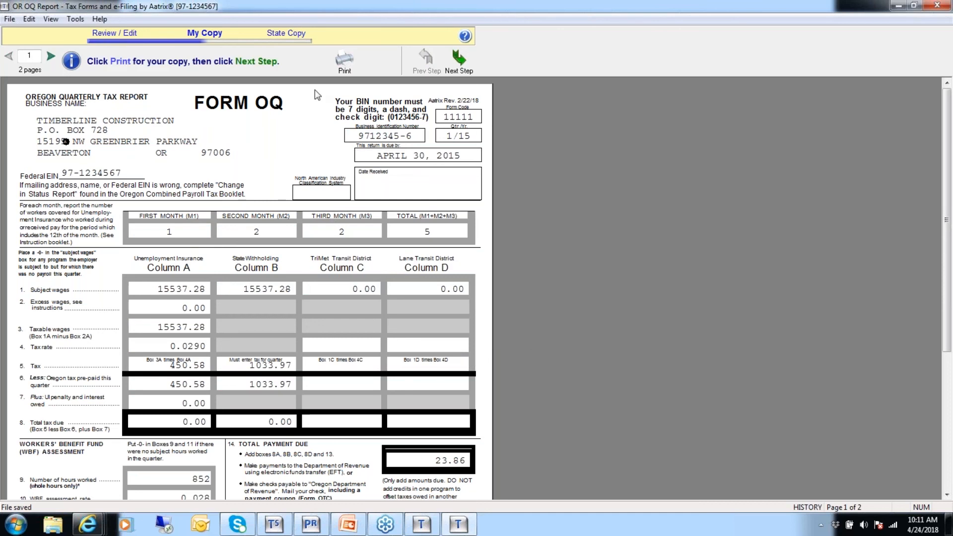
Advance to the State Copy stage, closing the special offer and cancelling the filing options
left_click(460, 63)
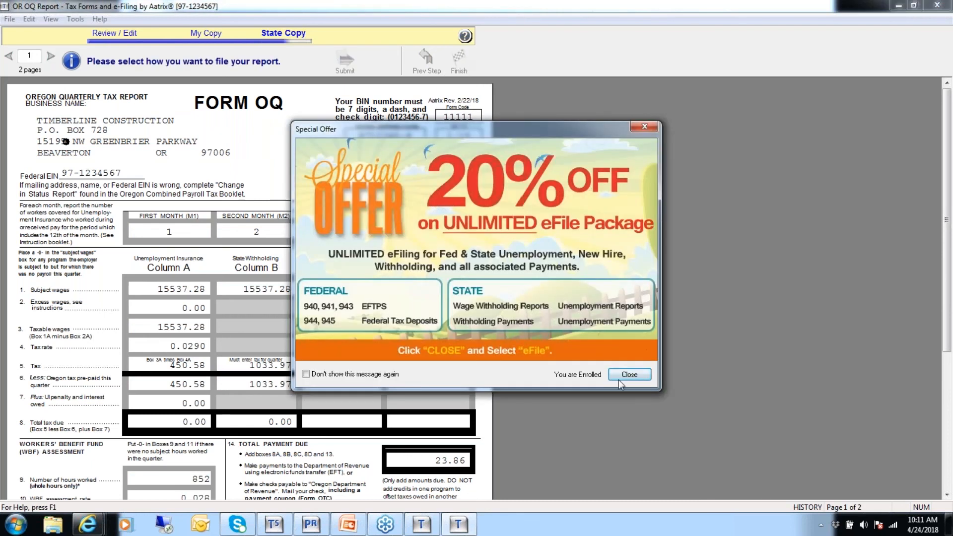
left_click(630, 376)
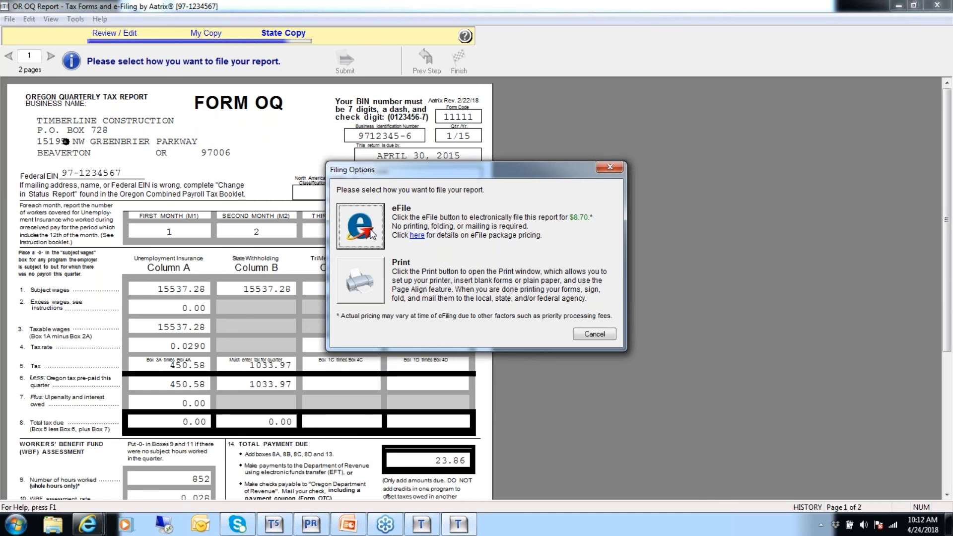
left_click(595, 335)
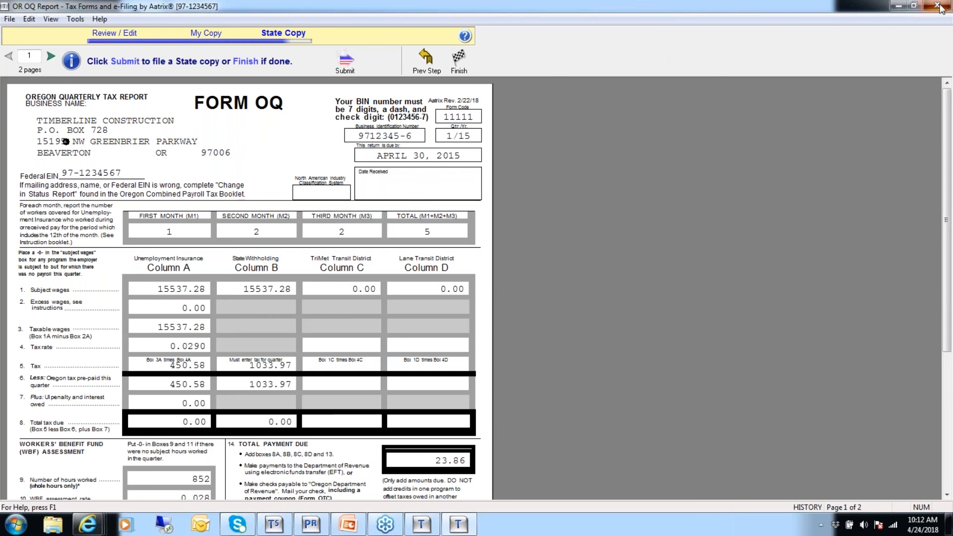
Close the Oregon report and start a new report in Federal eFile and Reporting
left_click(937, 5)
left_click(58, 21)
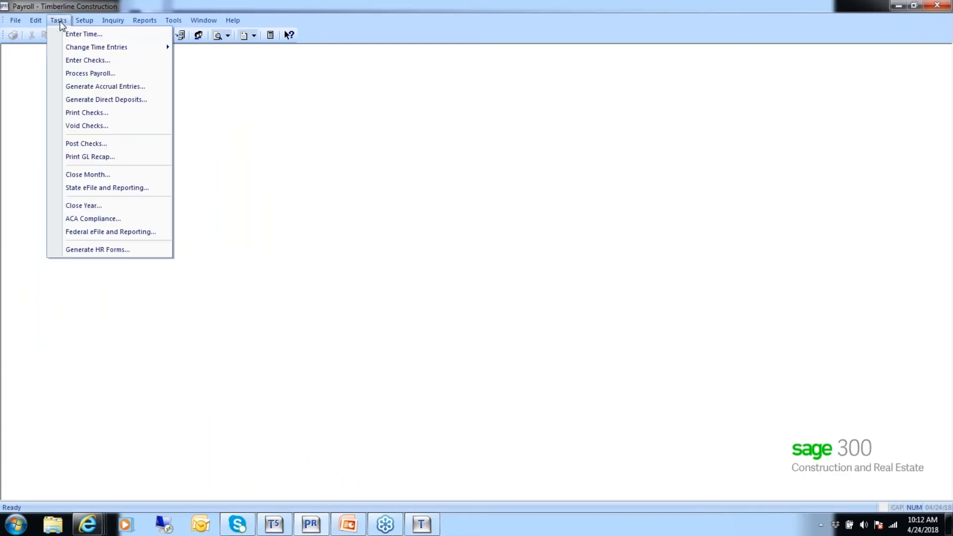
left_click(116, 232)
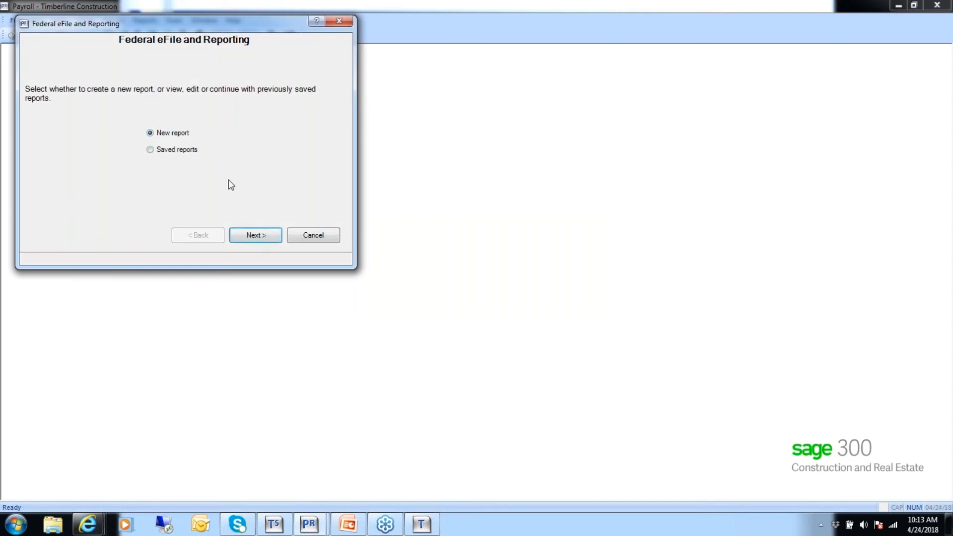
left_click(249, 235)
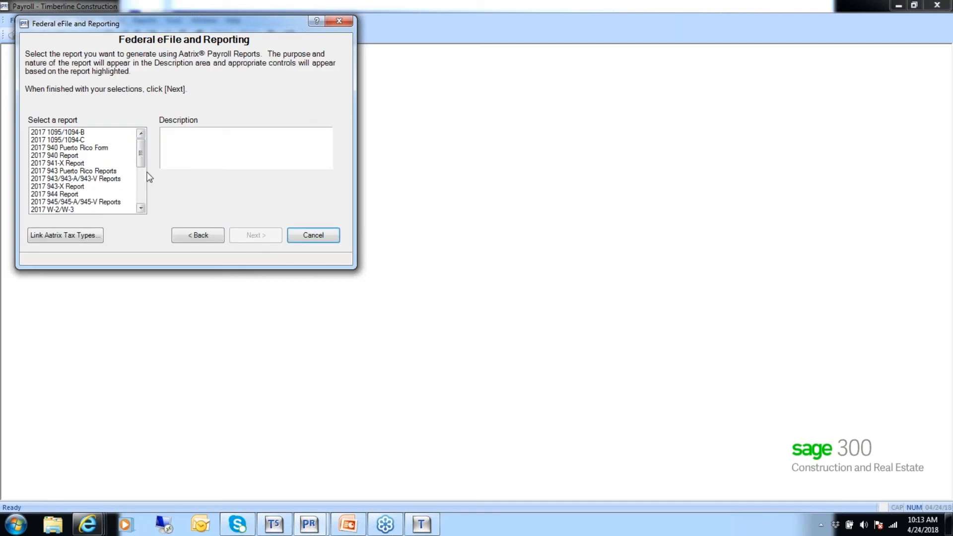
Select the 941/Schedule B/941-V report for the 1st Quarter of 2015 and continue
left_click_drag(142, 162, 140, 185)
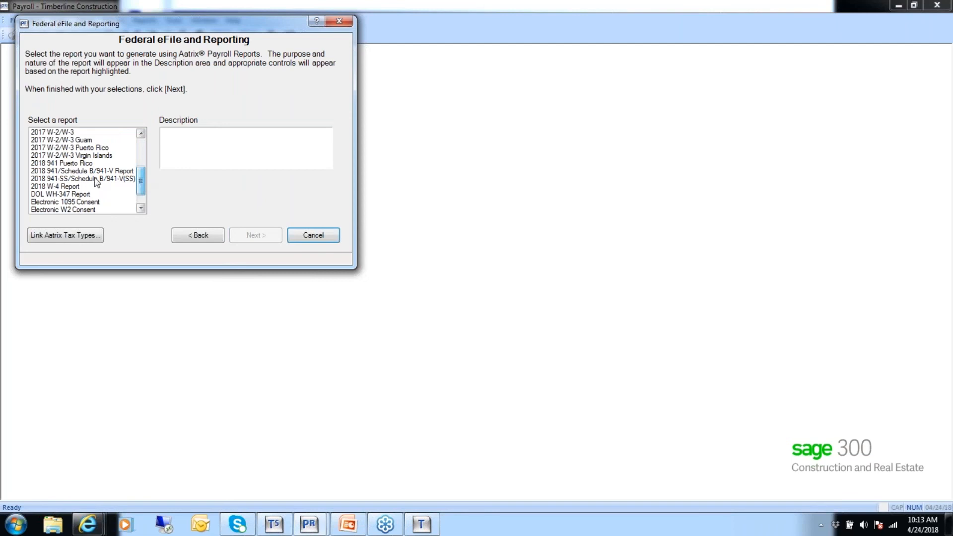
left_click(111, 171)
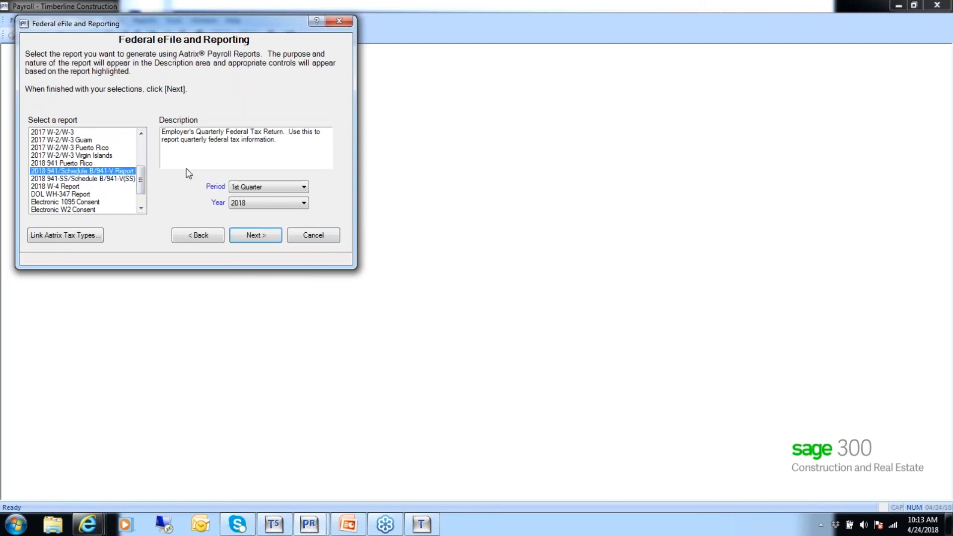
left_click(302, 203)
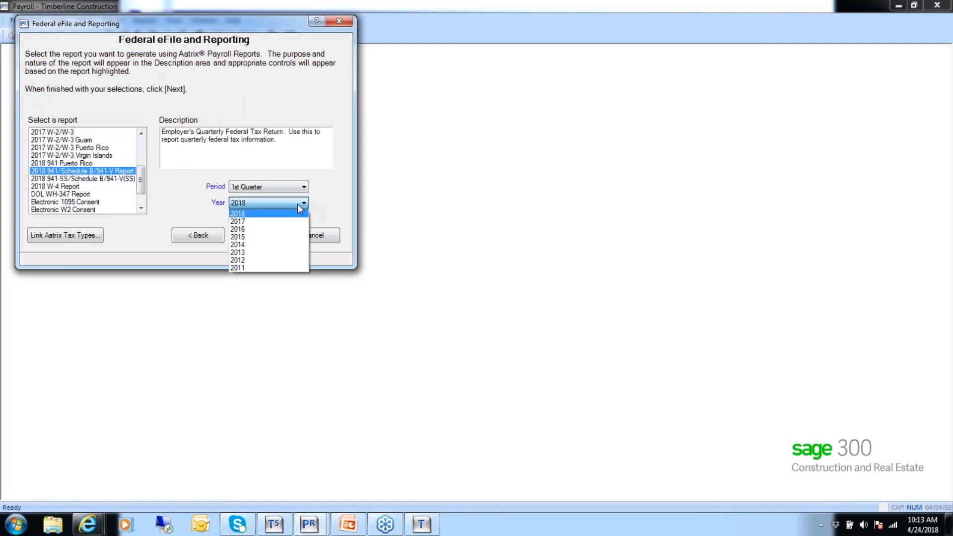
left_click(250, 238)
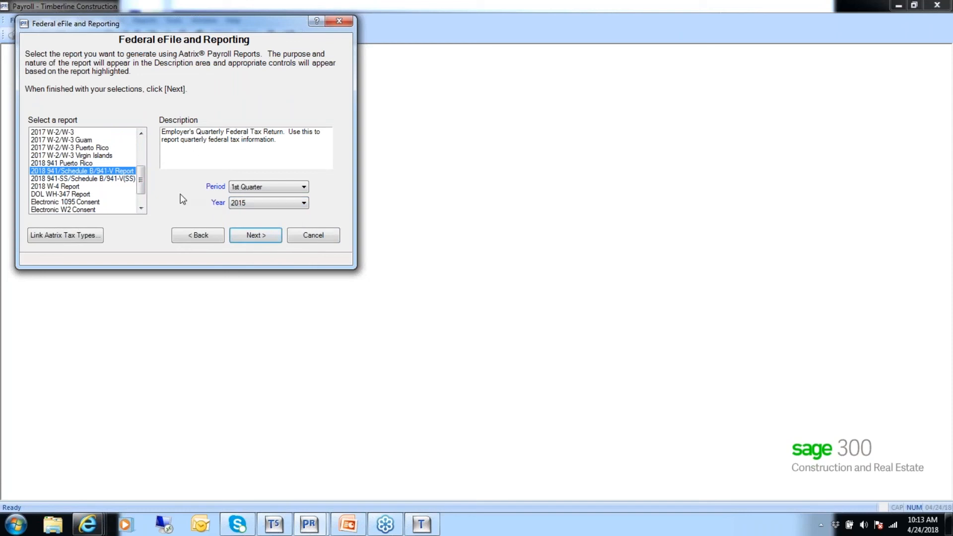
left_click(258, 234)
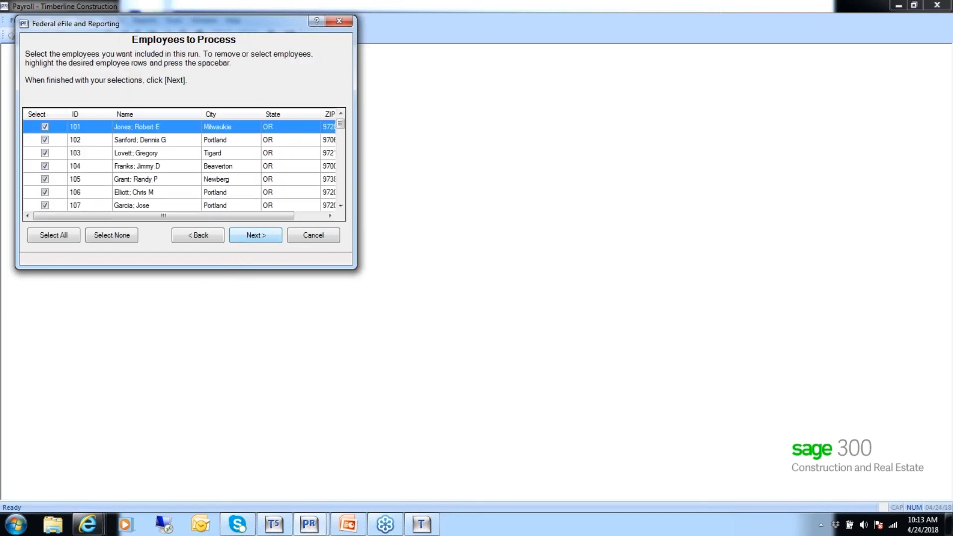
Include only employees 101, 102 and 103 in the run and generate the federal report
left_click(115, 236)
left_click(45, 127)
left_click(45, 140)
left_click(45, 152)
left_click(250, 236)
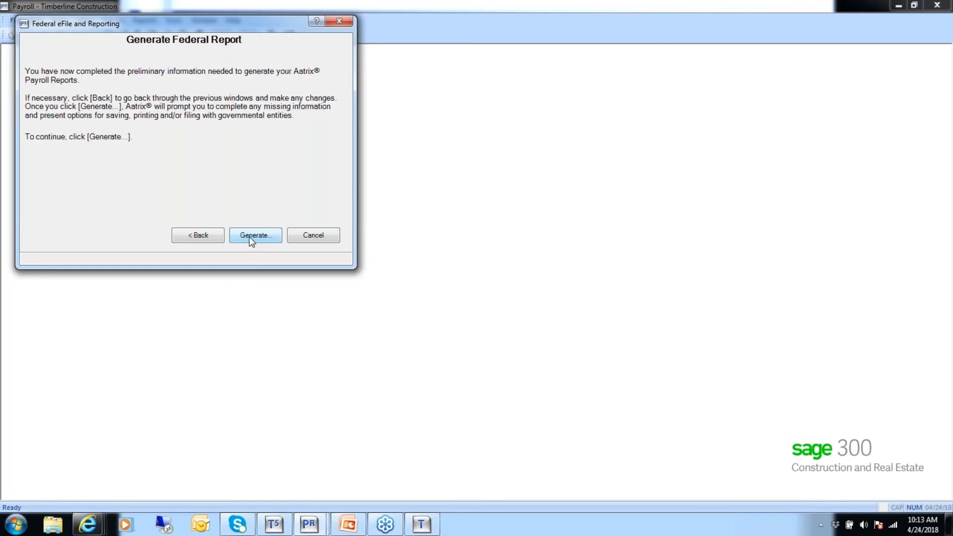
left_click(255, 237)
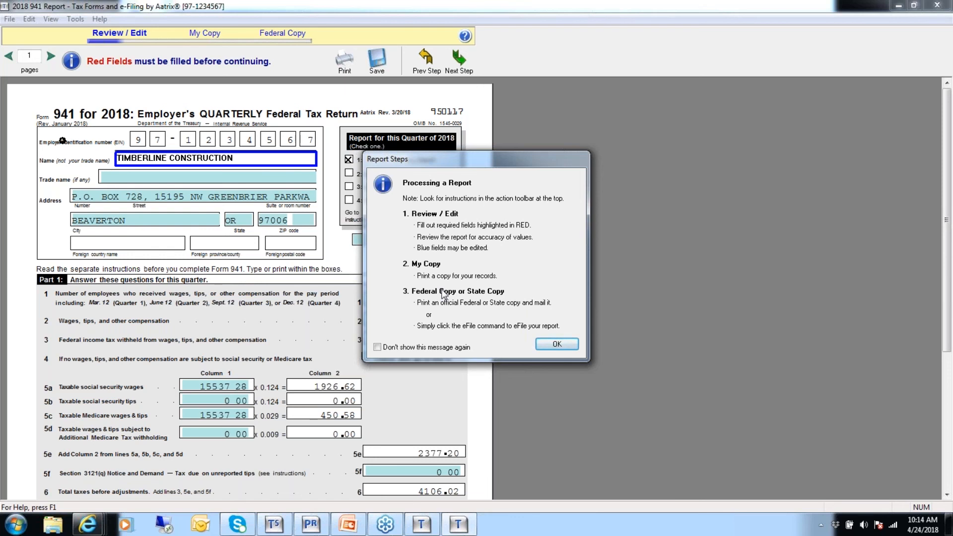
Enter 4106.02 as the total deposits for the quarter on line 13 of Form 941
left_click(555, 345)
left_click(476, 276)
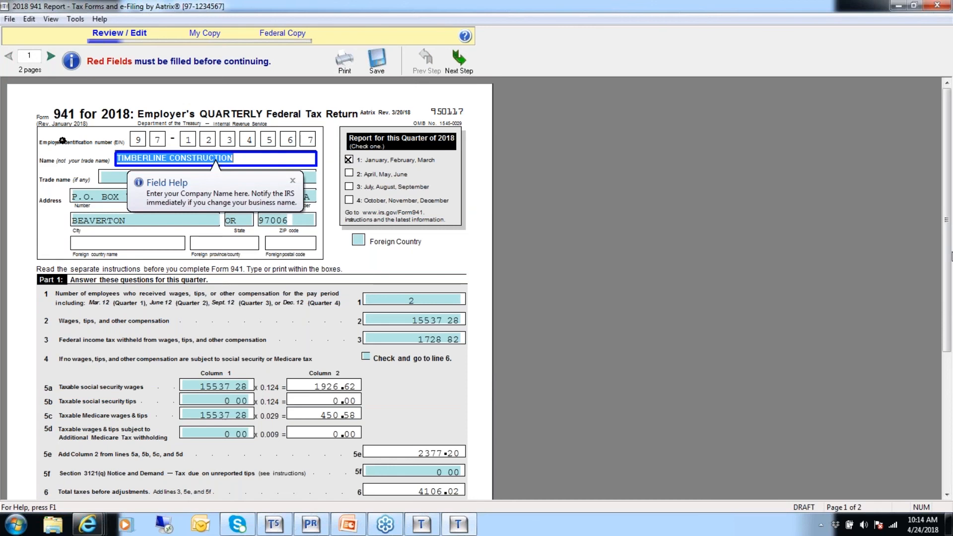
left_click_drag(946, 262, 942, 430)
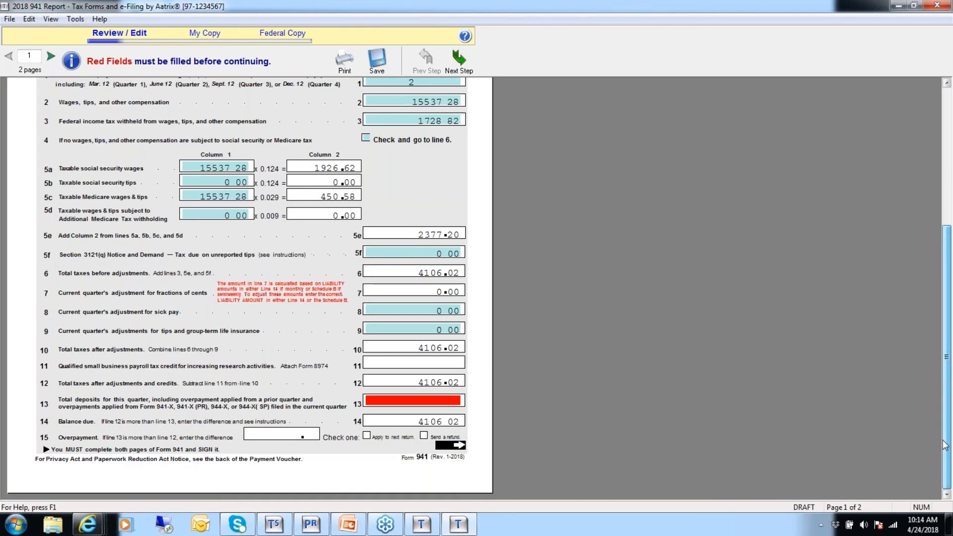
left_click(396, 401)
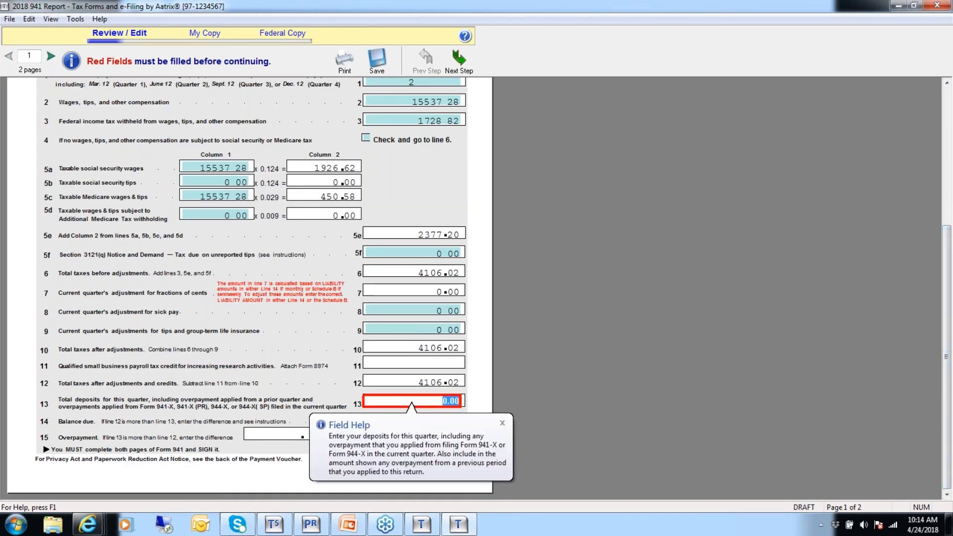
type("4106.02")
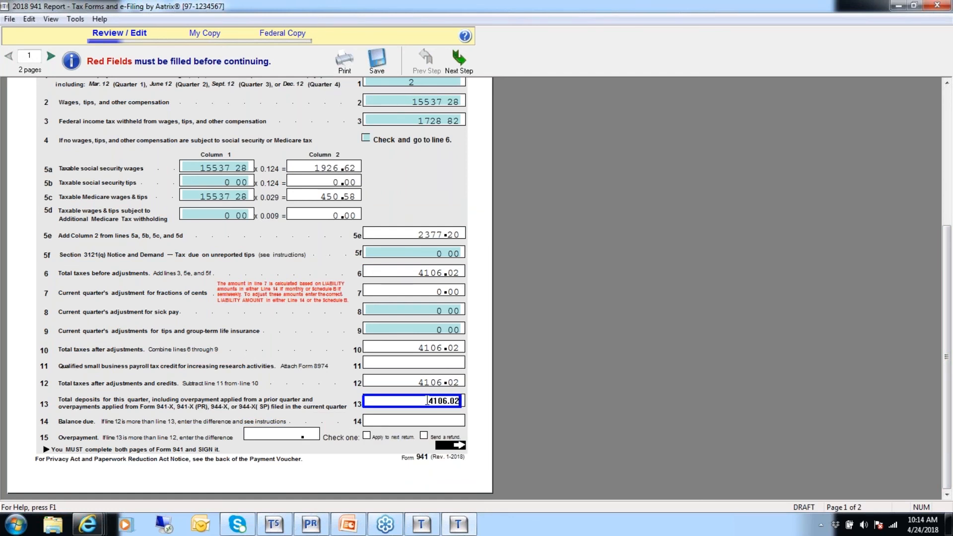
On page 2, enter Owner as the signer's title and fill in the best daytime phone number
left_click(50, 56)
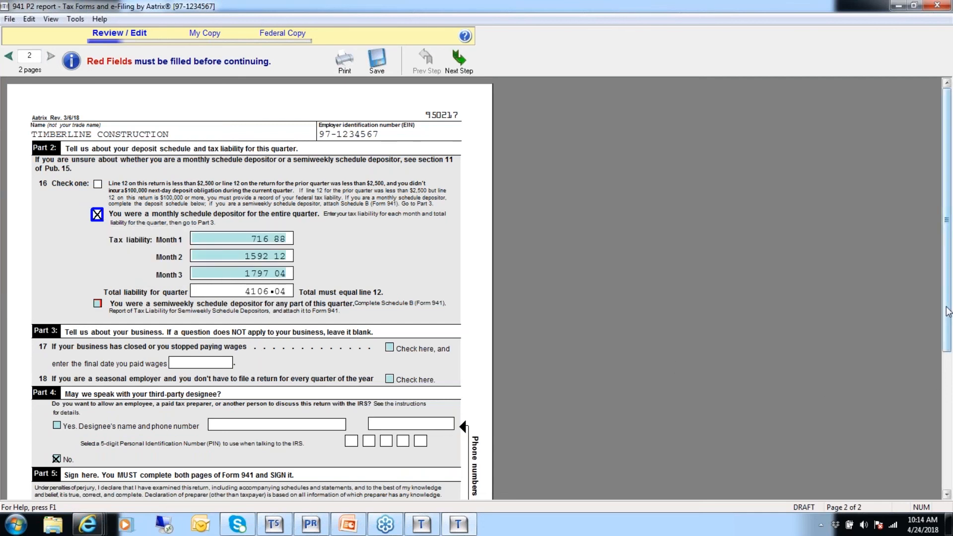
scroll(948, 311, "down", 5)
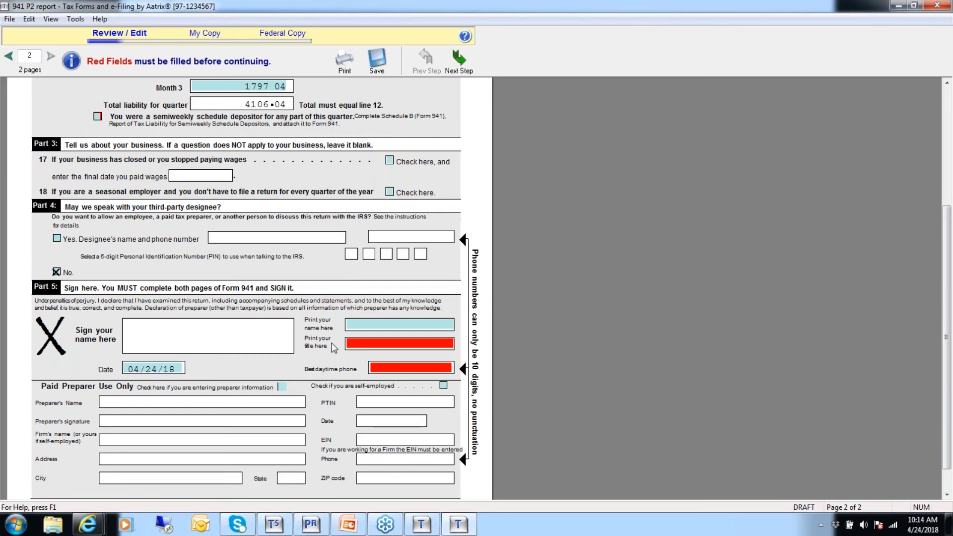
left_click(354, 346)
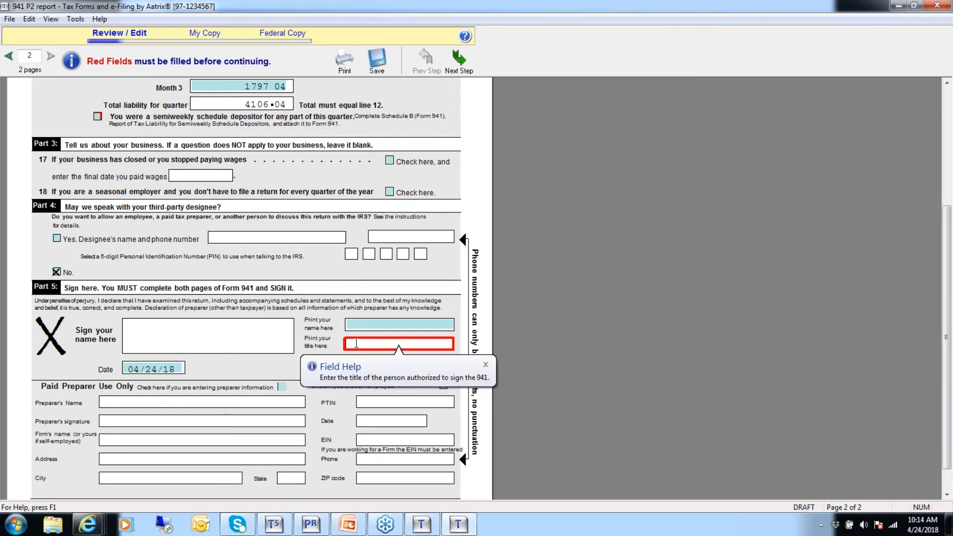
left_click(476, 368)
type("Owner")
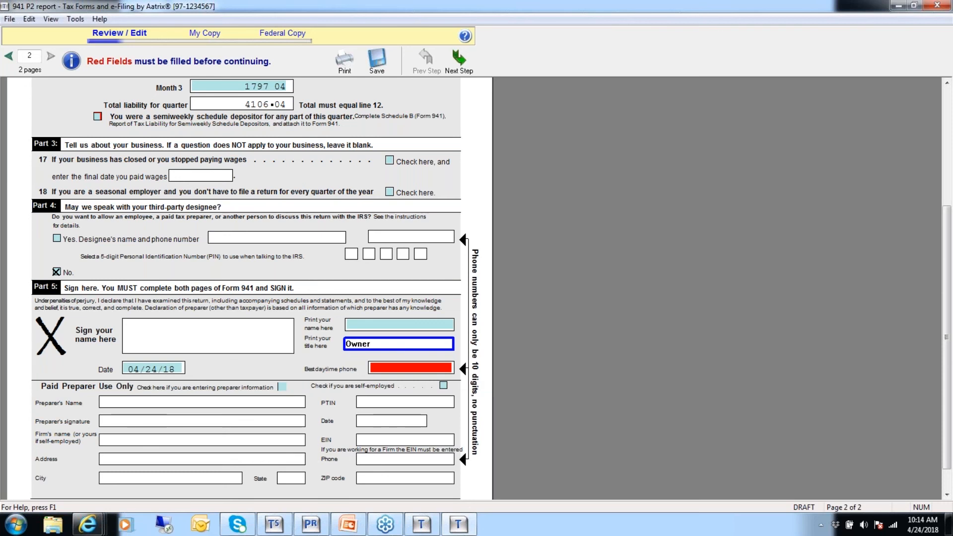
left_click(387, 368)
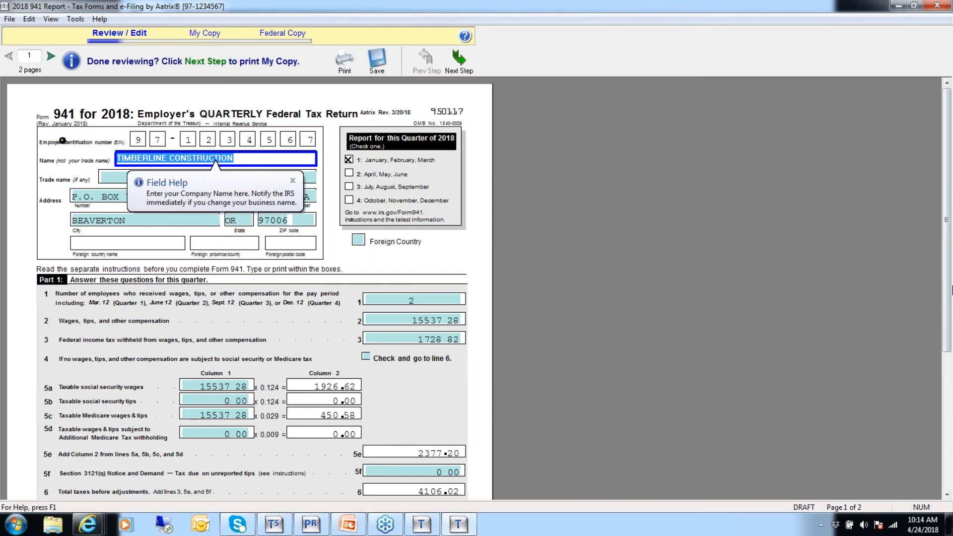
Review the completed Form 941, move to the next step and agree to the final verification
left_click_drag(947, 301, 909, 438)
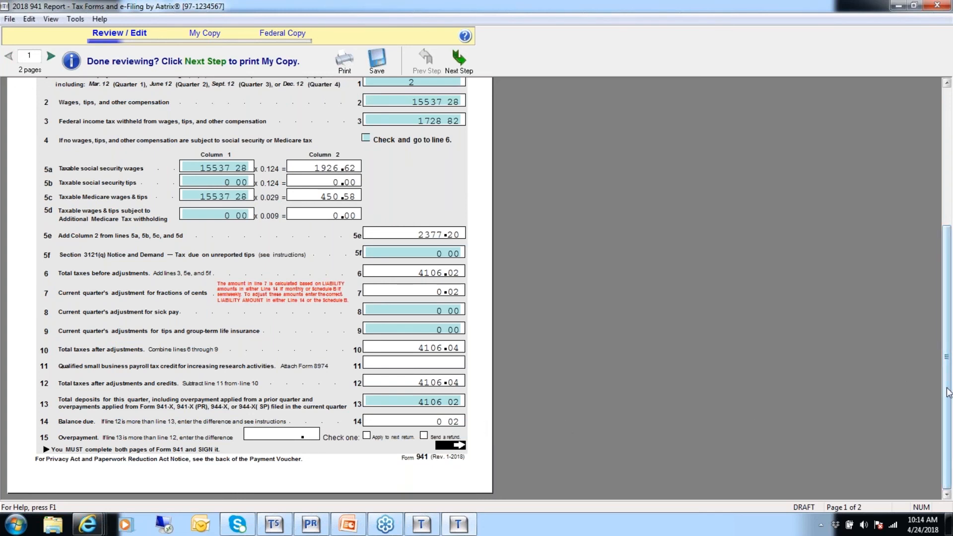
scroll(901, 258, "up", 5)
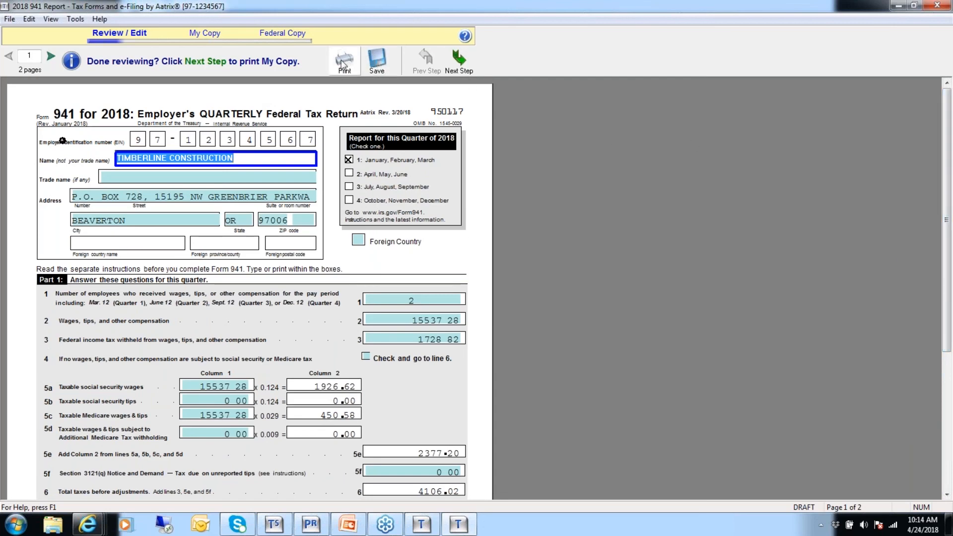
left_click(466, 61)
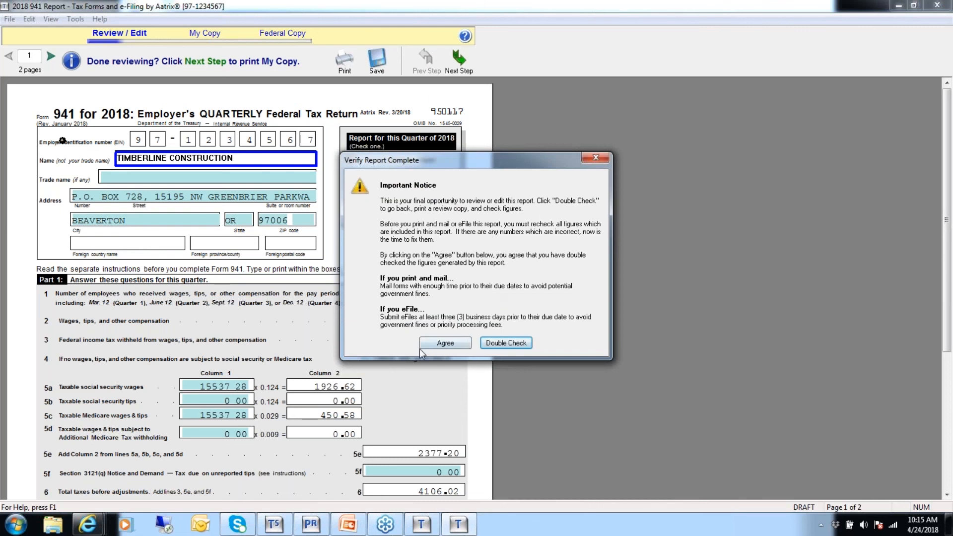
left_click(444, 343)
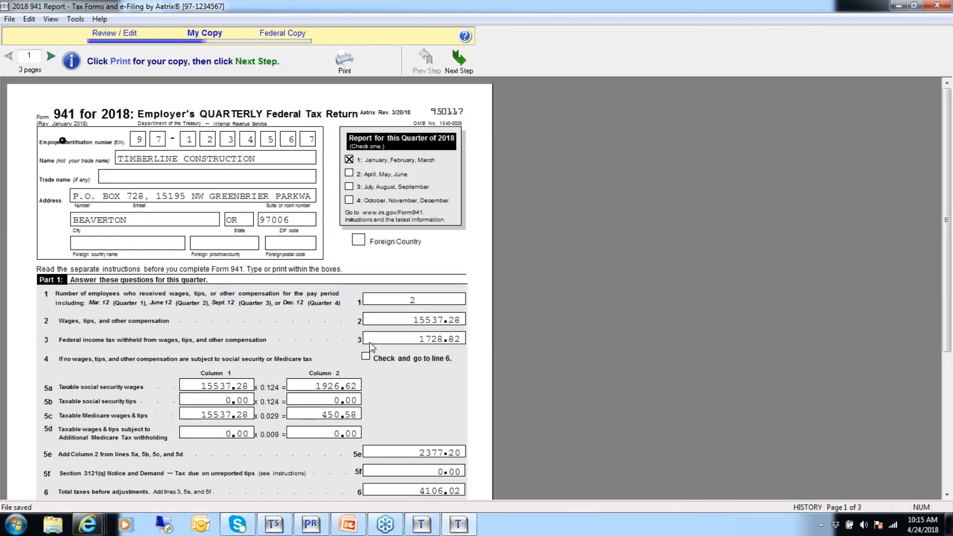
Advance to the Federal Copy stage, suppressing and closing the special offer and cancelling the filing options
left_click(459, 62)
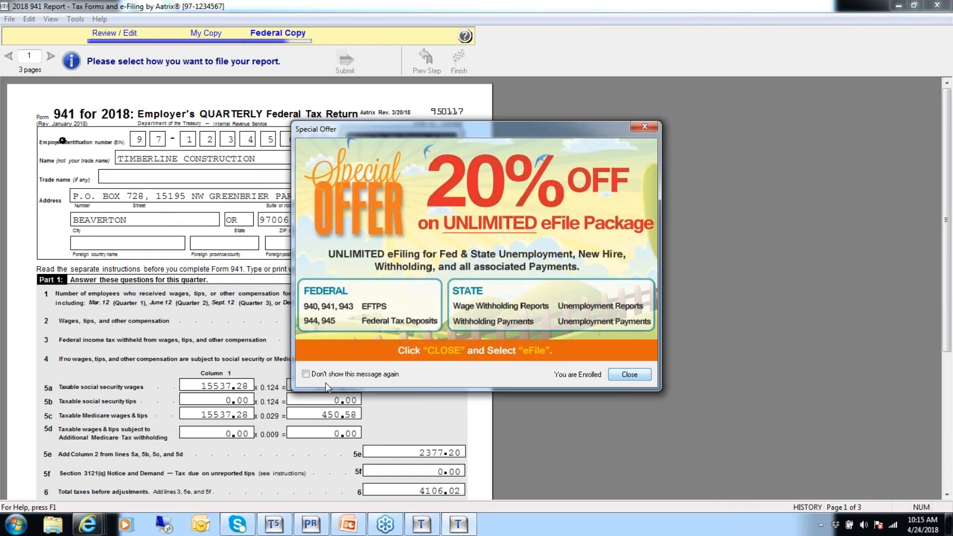
left_click(306, 374)
left_click(630, 376)
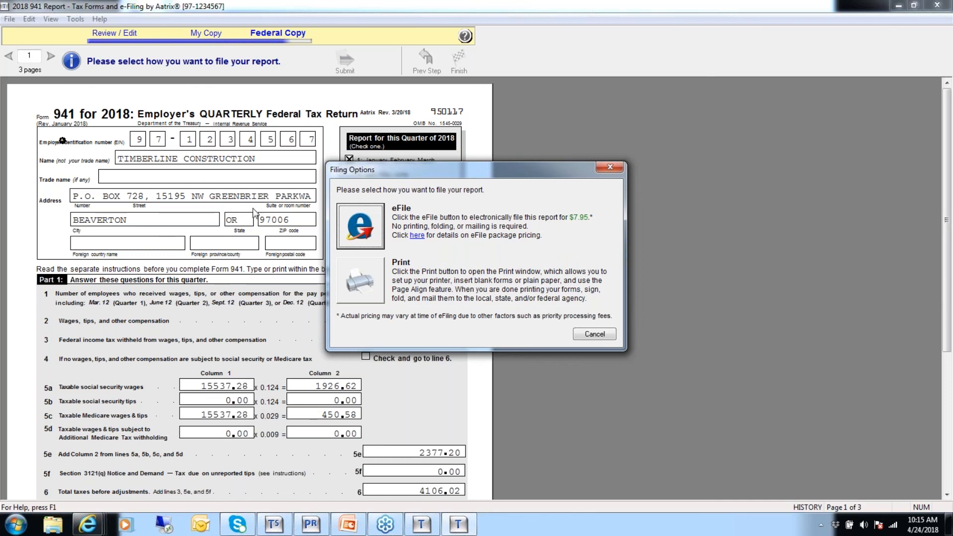
left_click(595, 335)
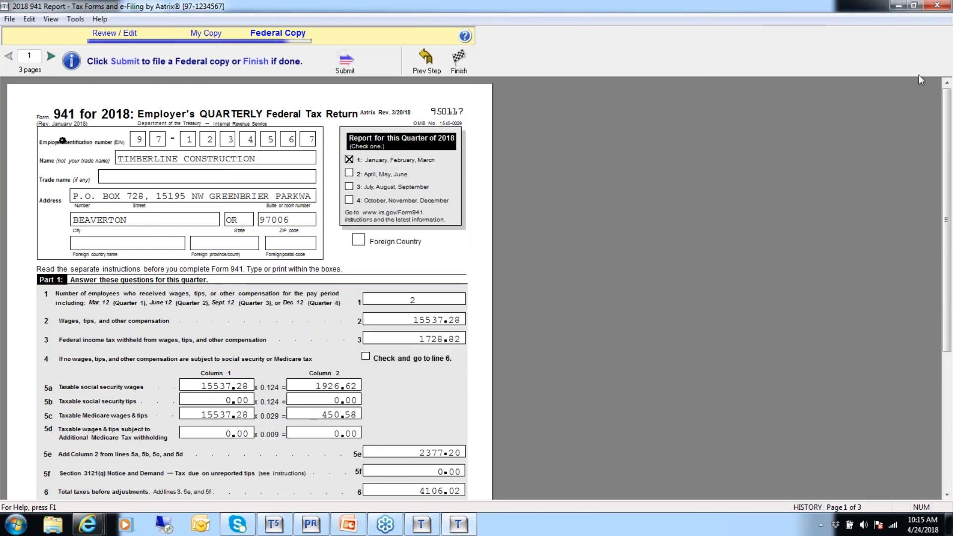
Close the 941 report window and switch to the presentation, advancing to the next slide
left_click(941, 8)
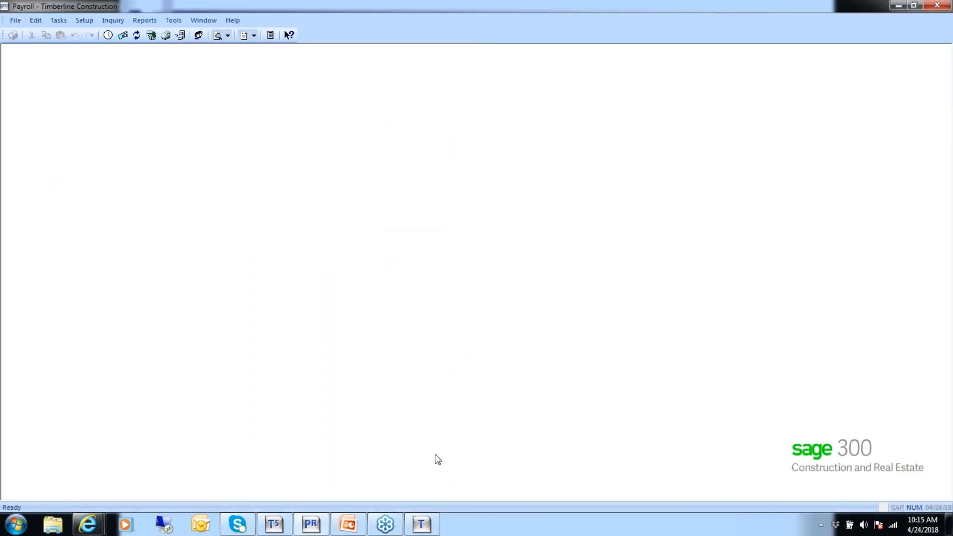
left_click(354, 529)
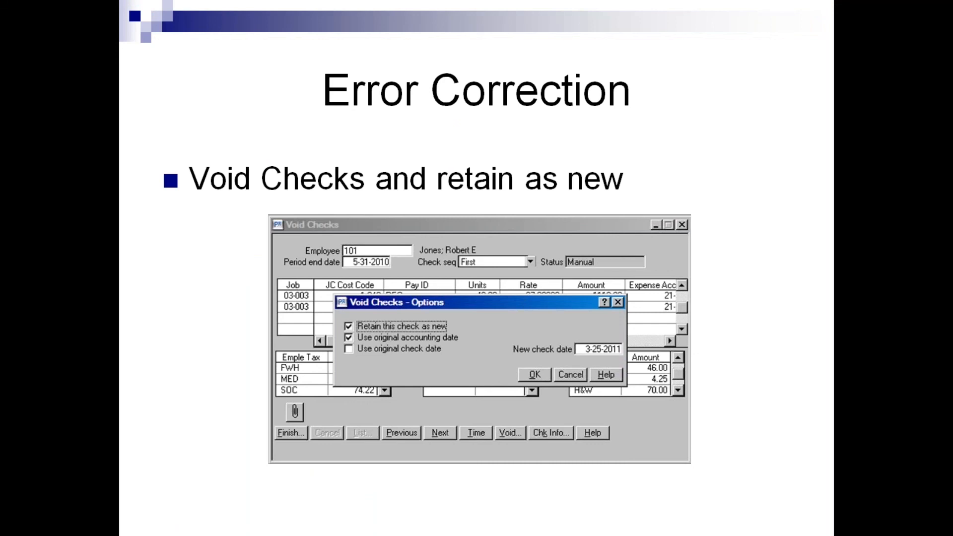
key("Right")
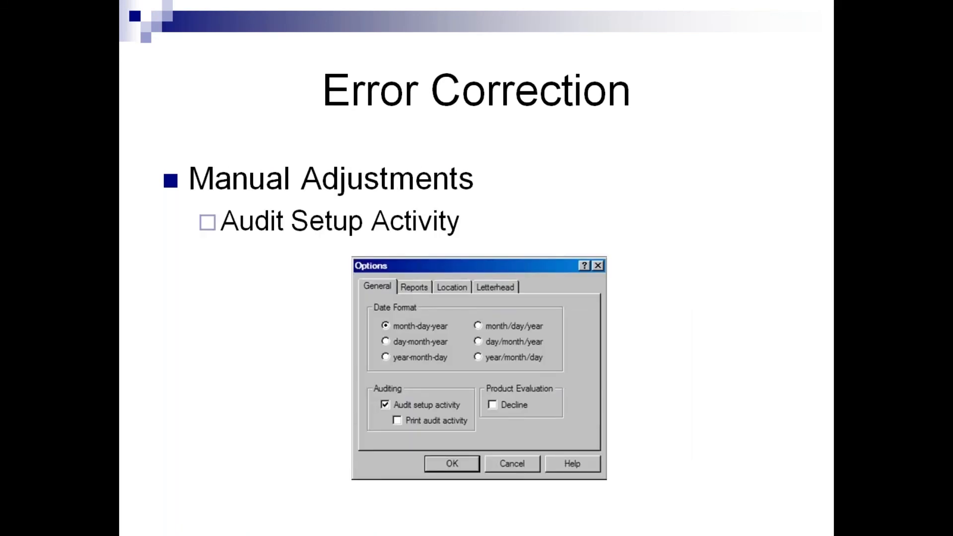